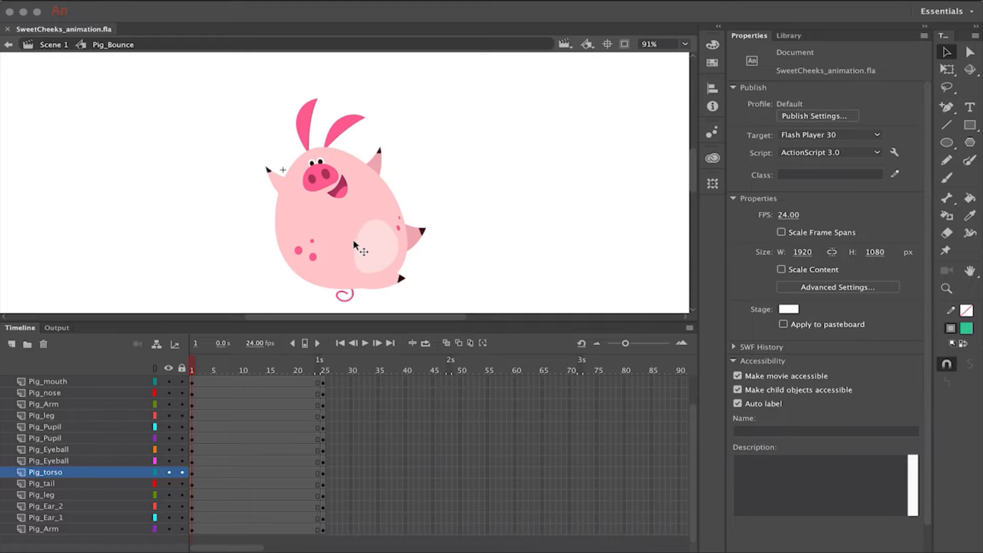
Convert the pig's ear beside the raised far arm into a Graphic symbol named piggy_ear.
key(super+minus)
drag(396, 283, 394, 197)
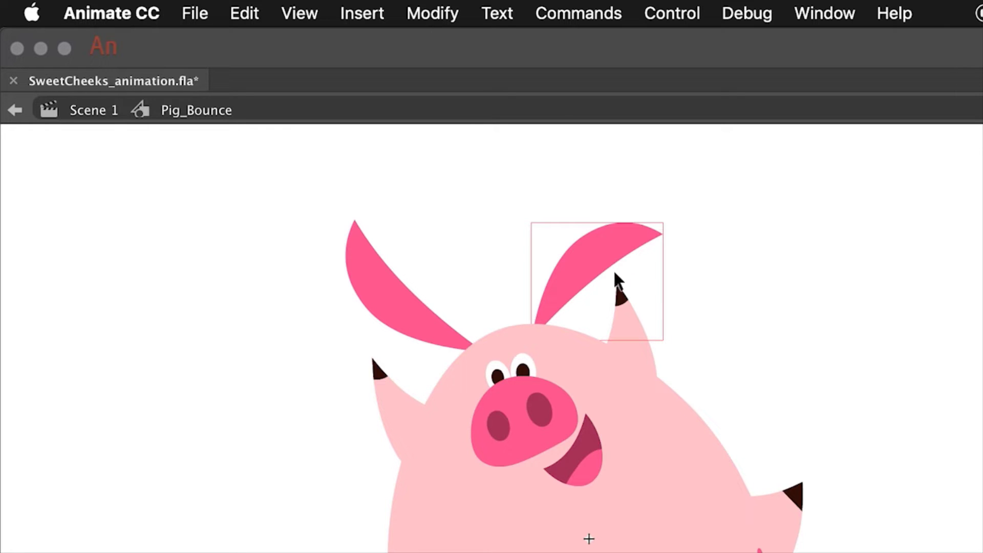
click(717, 212)
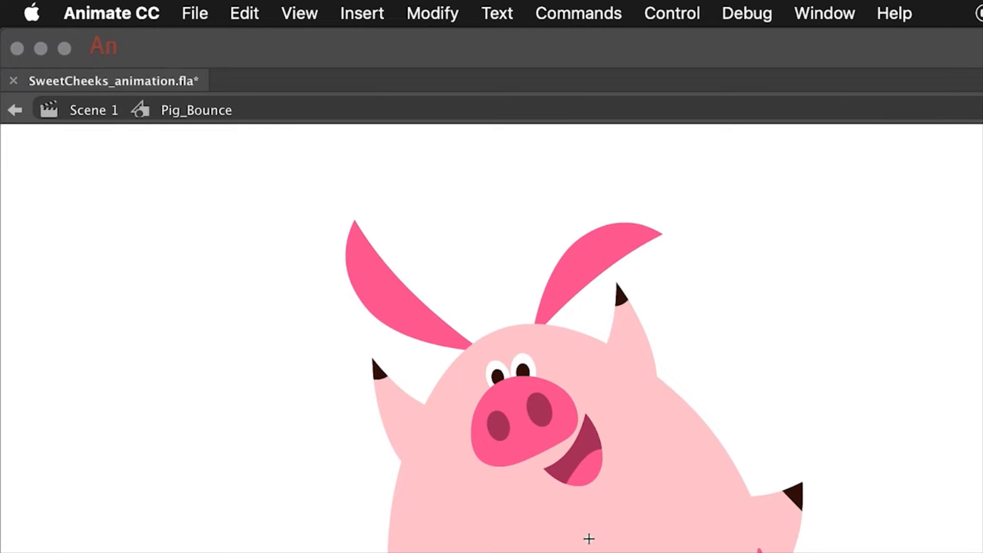
click(589, 249)
click(432, 12)
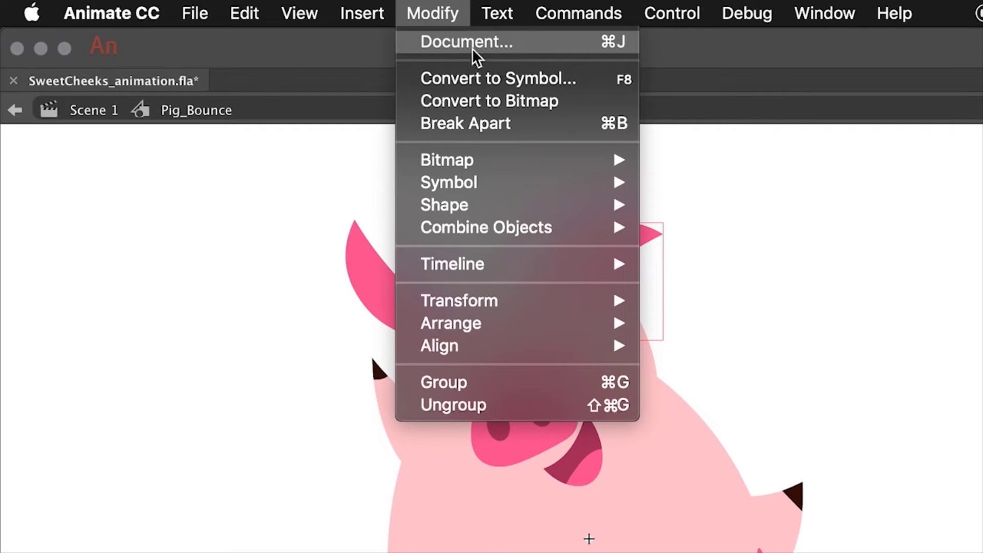
click(478, 79)
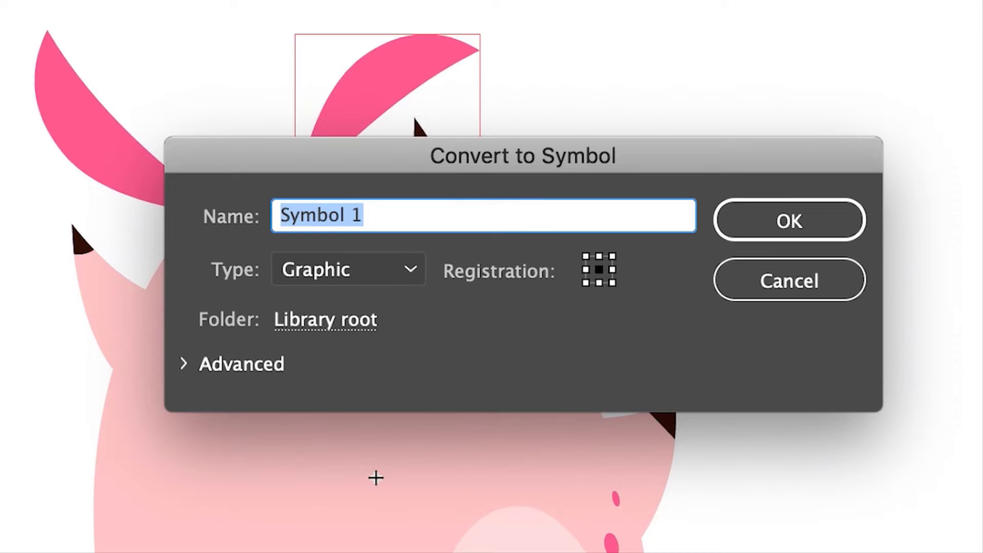
text(pi)
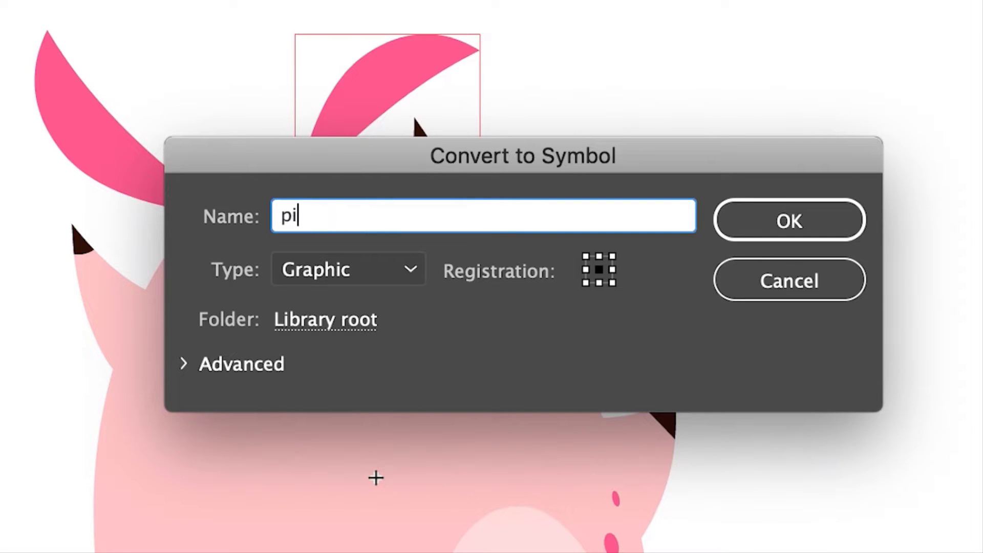
text(ggy_ear)
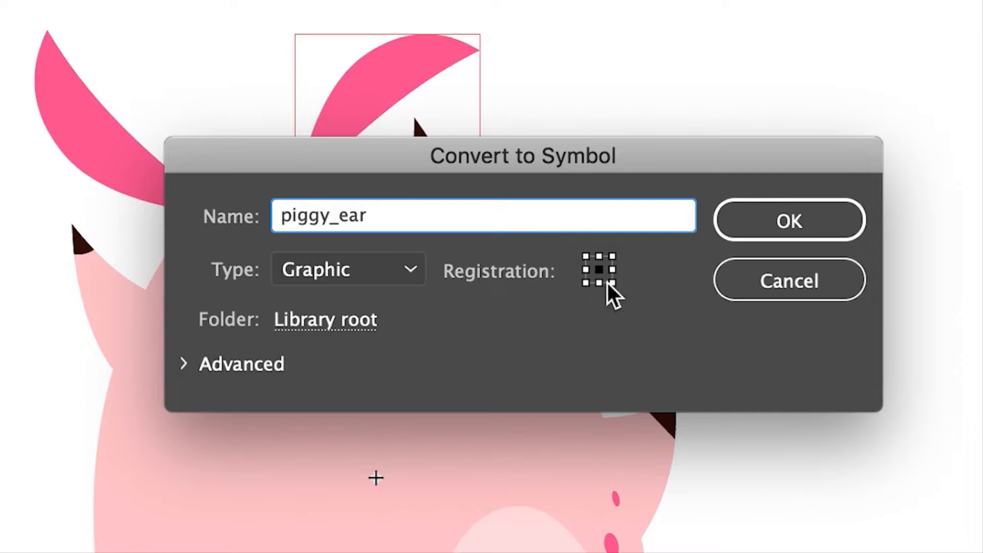
click(410, 271)
click(398, 379)
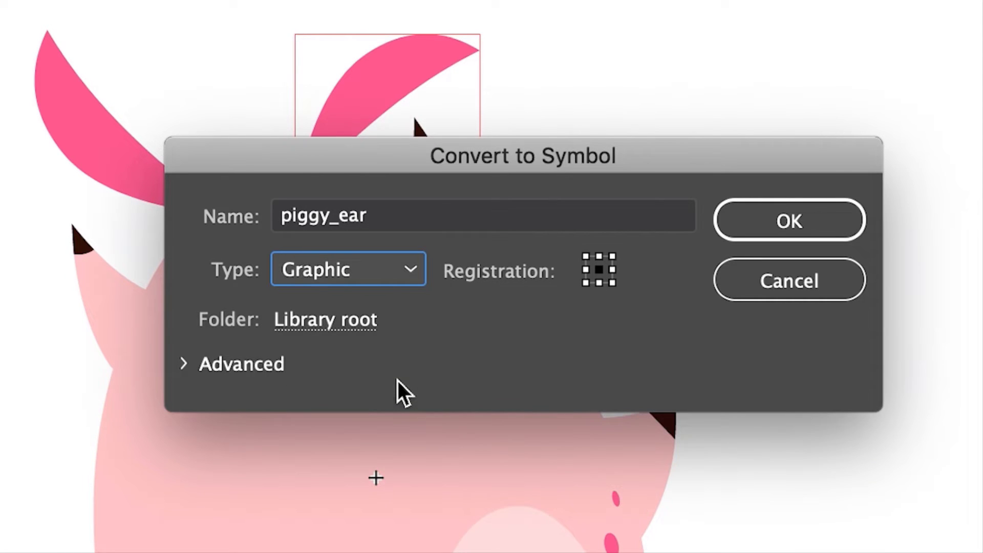
click(795, 225)
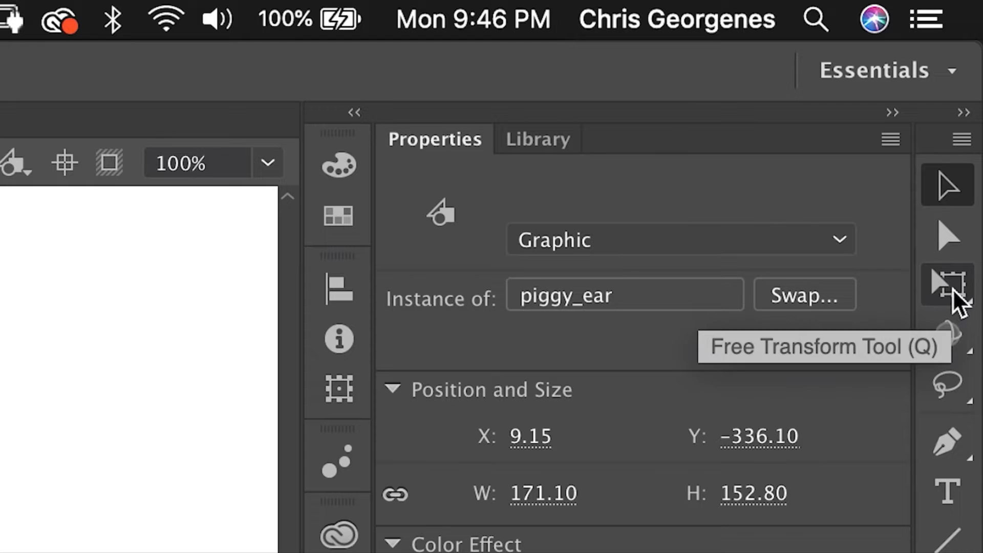
Try rotating the piggy_ear instance about its centre with Free Transform, then undo the rotation.
click(948, 291)
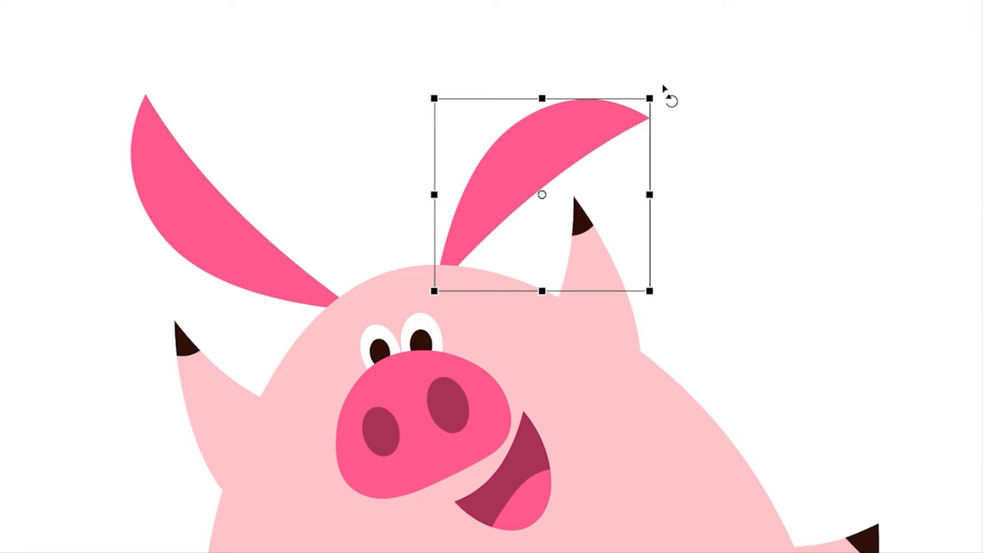
mouse_move(389, 127)
mouse_down()
mouse_move(373, 121)
mouse_move(380, 128)
mouse_up()
drag(643, 97, 544, 174)
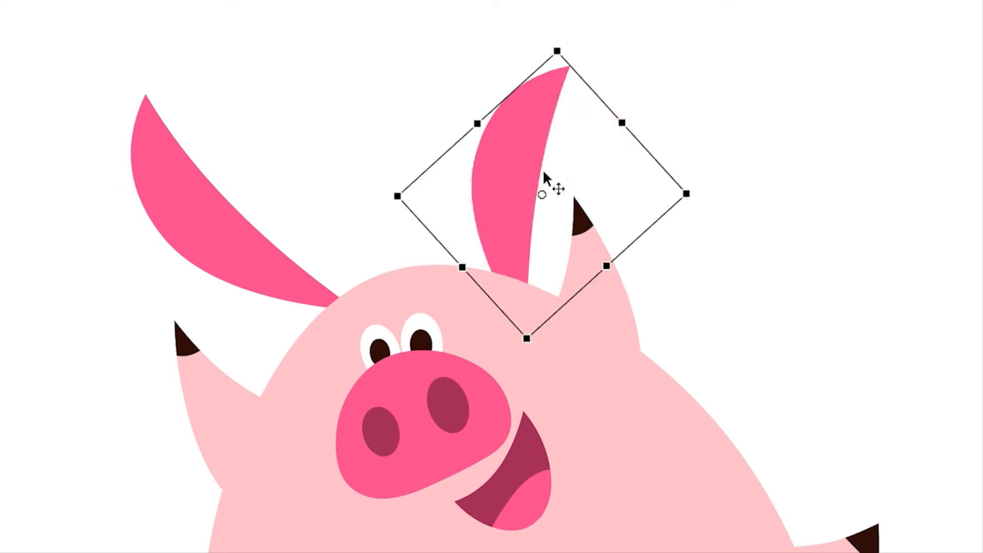
mouse_move(649, 96)
mouse_down()
mouse_move(691, 61)
mouse_move(625, 72)
mouse_move(586, 101)
mouse_move(579, 163)
mouse_move(653, 111)
mouse_up()
key(ctrl+z)
drag(647, 154, 644, 179)
drag(601, 97, 552, 93)
key(ctrl+z)
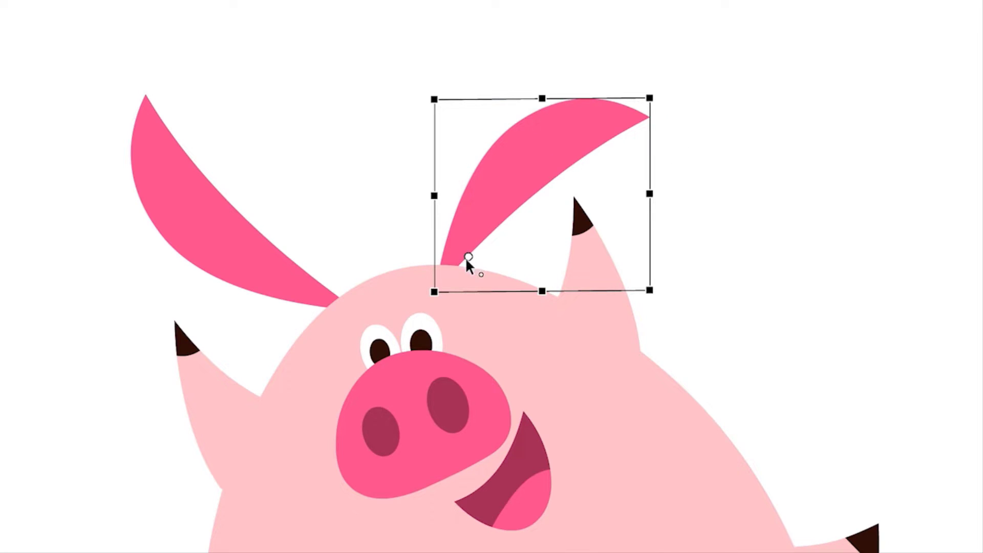
Move the ear's transformation point to its base at the head, then try rotating the ear about it and undo the rotations.
drag(450, 271, 444, 277)
drag(663, 94, 630, 80)
drag(631, 118, 618, 90)
drag(554, 74, 519, 83)
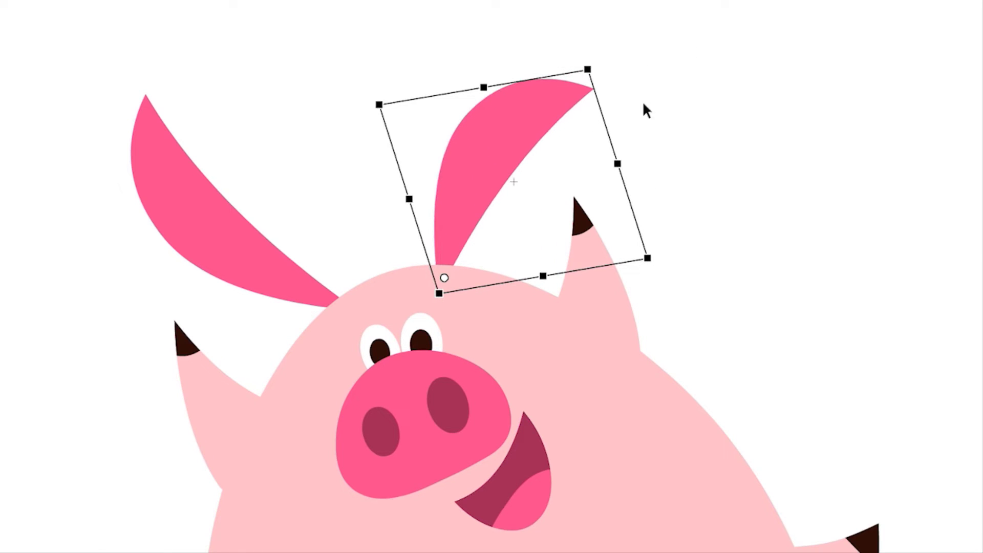
key(ctrl+z)
key(ctrl+z)
key(ctrl+z)
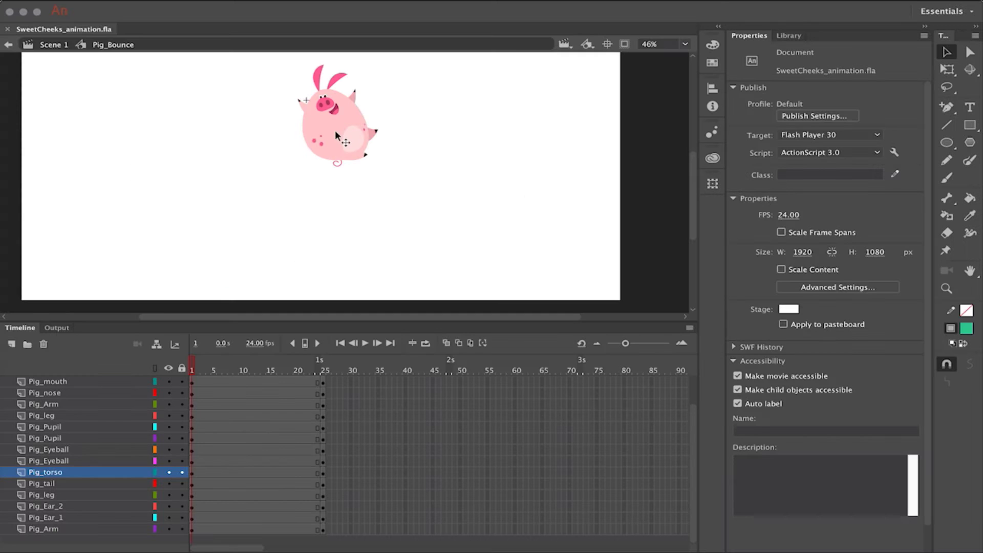
Move the whole pig straight down below the stage on frame 1 by moving its parent torso.
click(336, 130)
drag(335, 138, 343, 393)
click(219, 370)
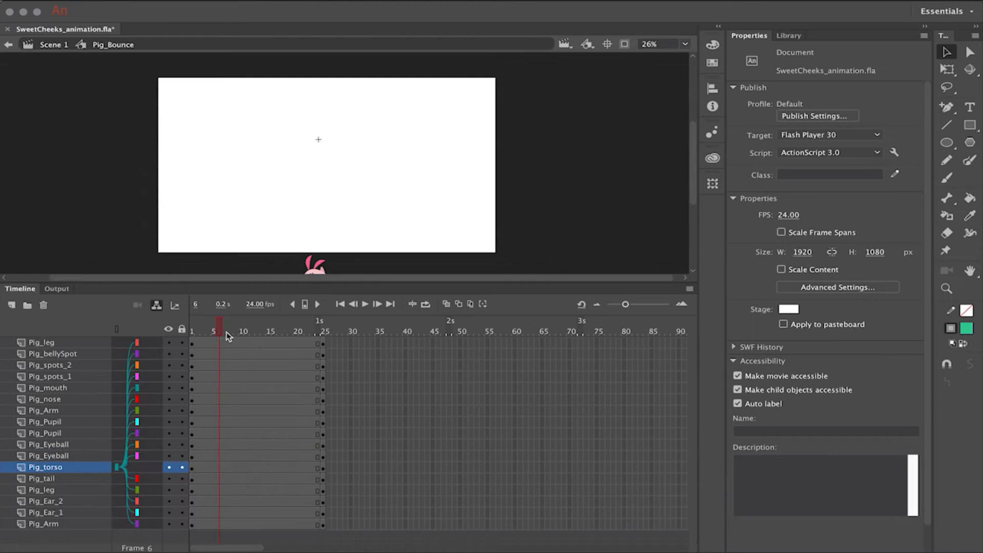
Create classic tweens between frames 1 and 25 on all the pig layers.
drag(229, 336, 287, 542)
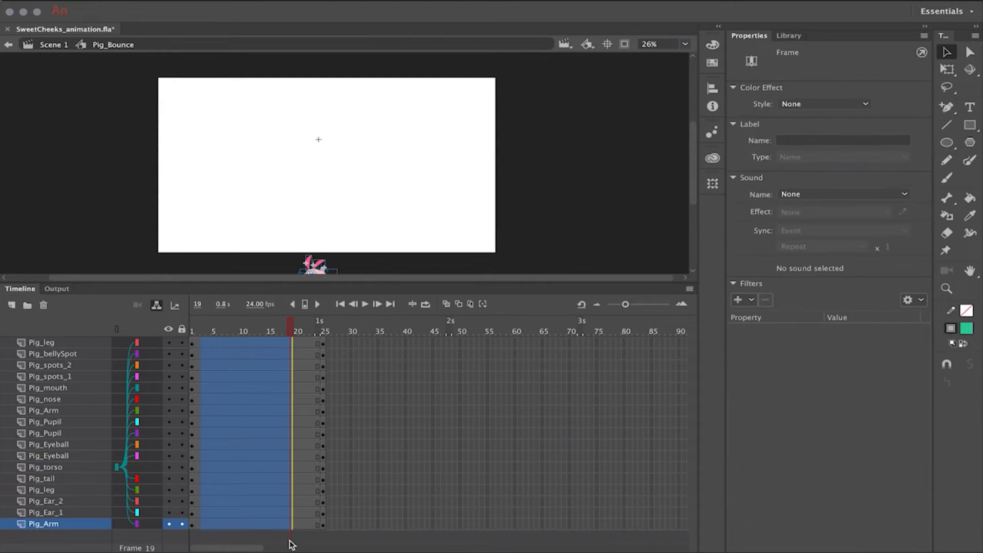
right_click(244, 369)
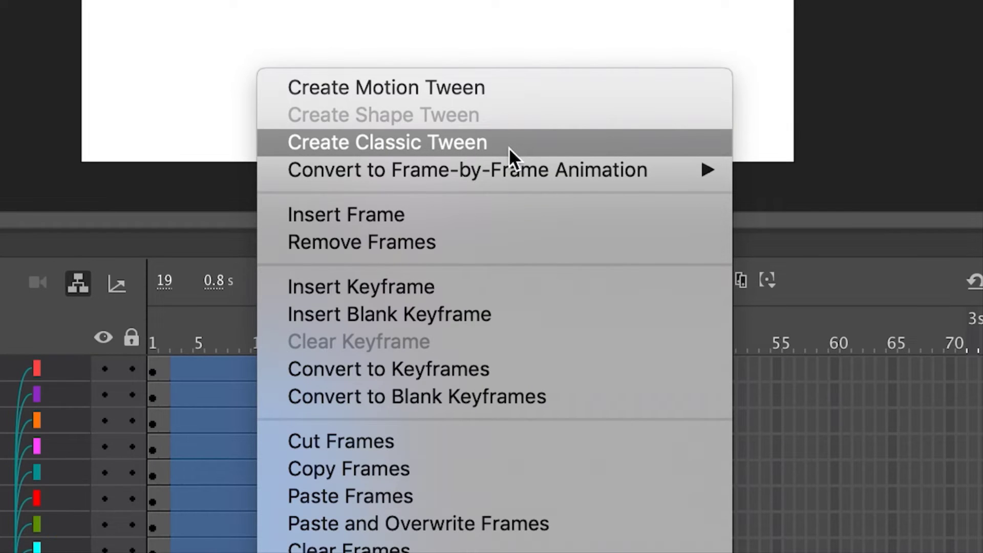
click(508, 145)
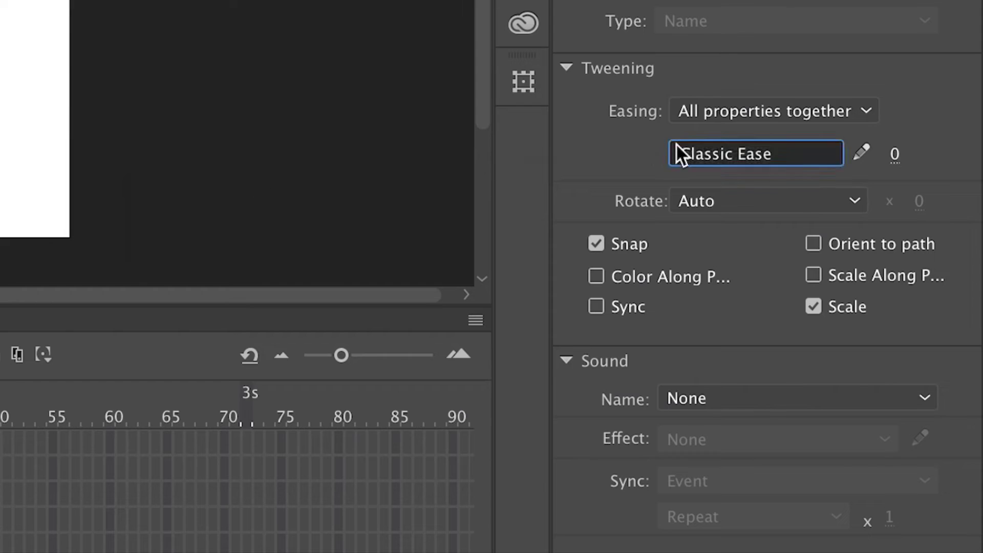
Apply a Cubic Ease Out preset to the selected tweens and preview the pig's upward motion.
click(786, 215)
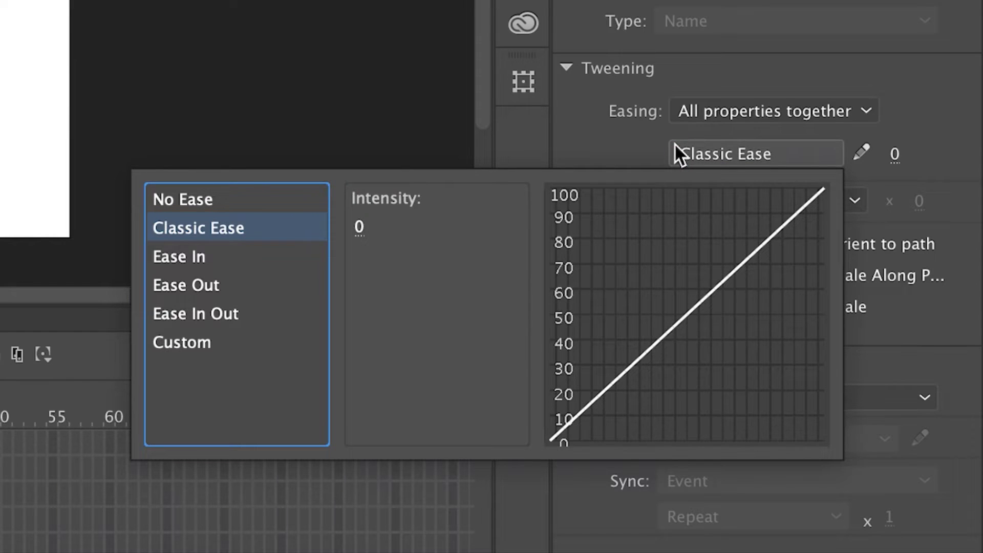
click(214, 285)
click(373, 226)
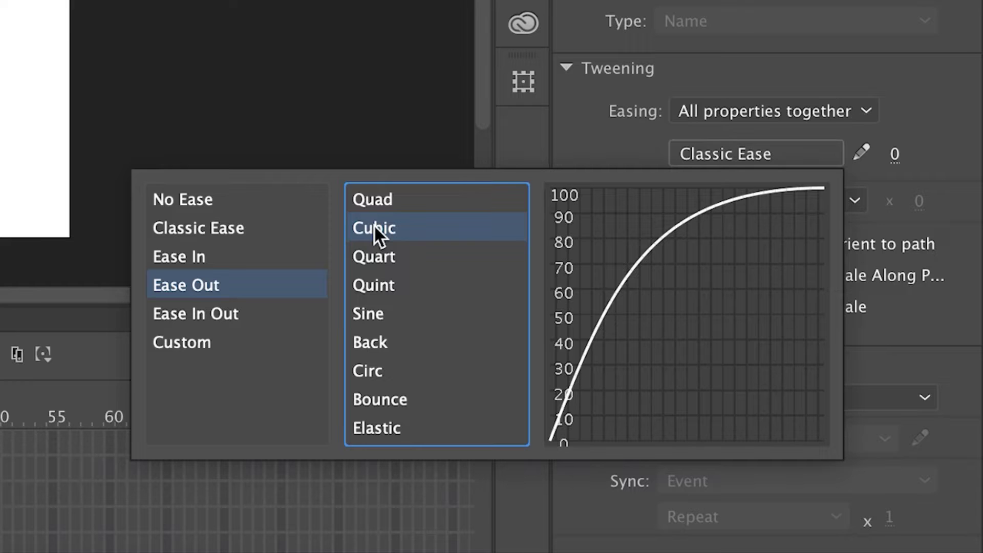
double_click(374, 225)
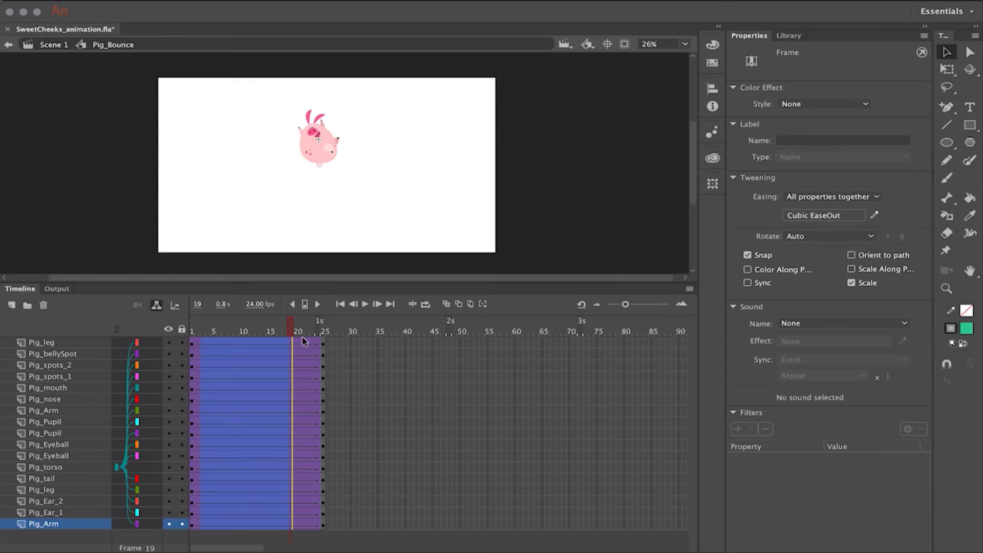
drag(220, 361, 350, 362)
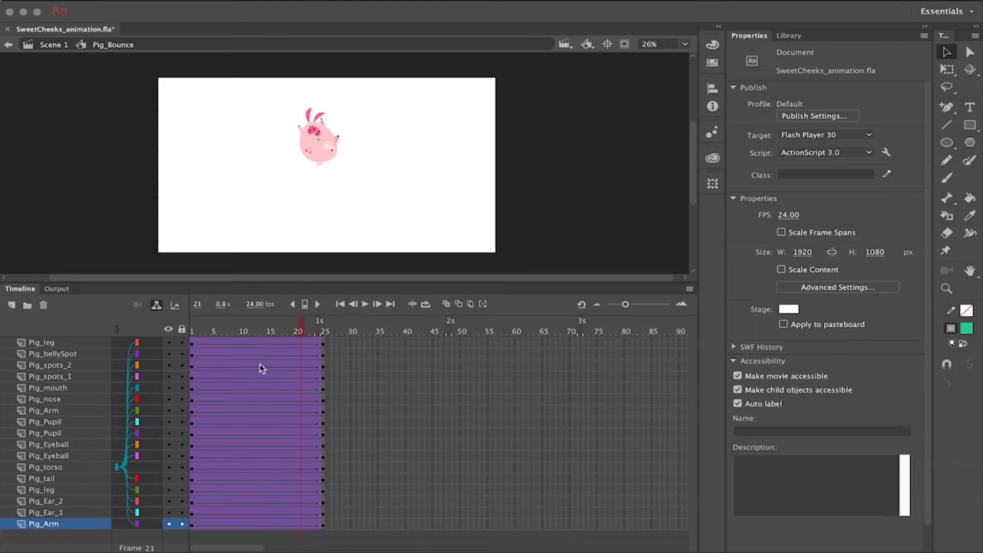
drag(286, 362, 193, 363)
key(Return)
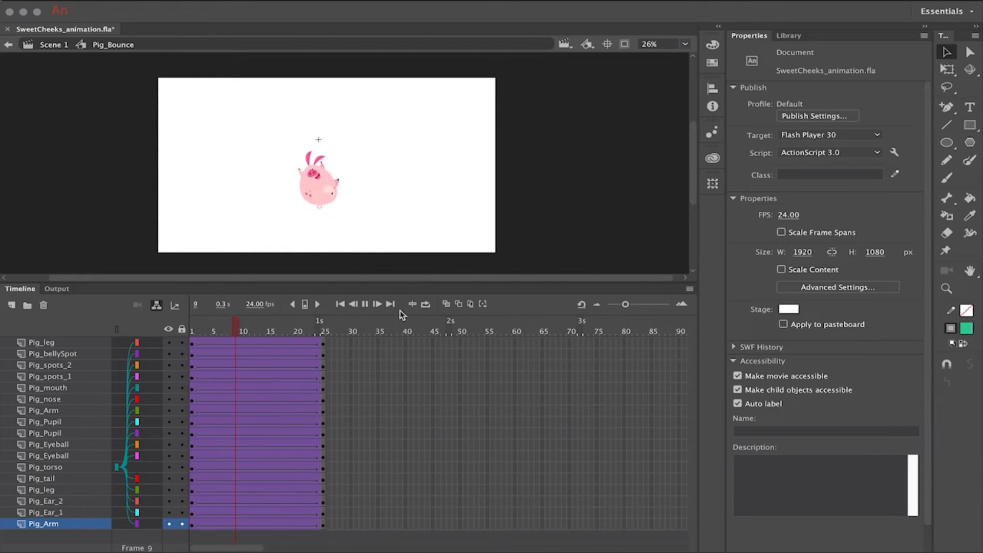
key(Return)
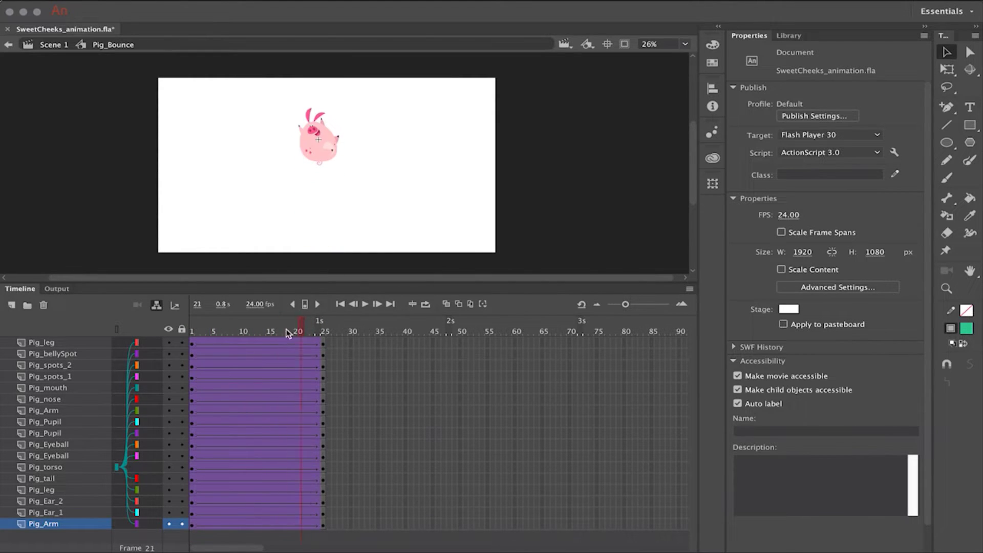
Insert keyframes at frame 7 on the Pig_Ear_1 and Pig_Ear_2 layers.
drag(298, 333, 183, 335)
click(225, 512)
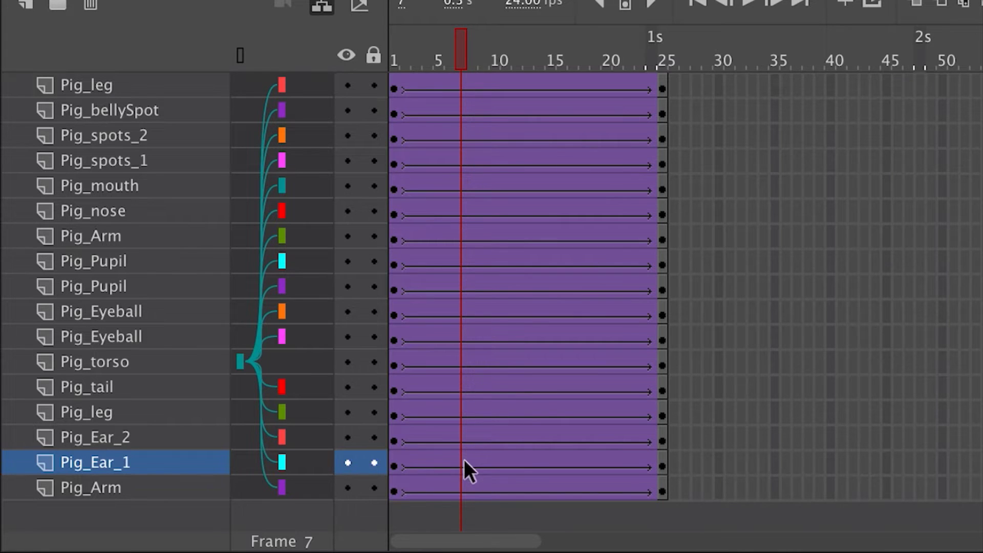
click(463, 484)
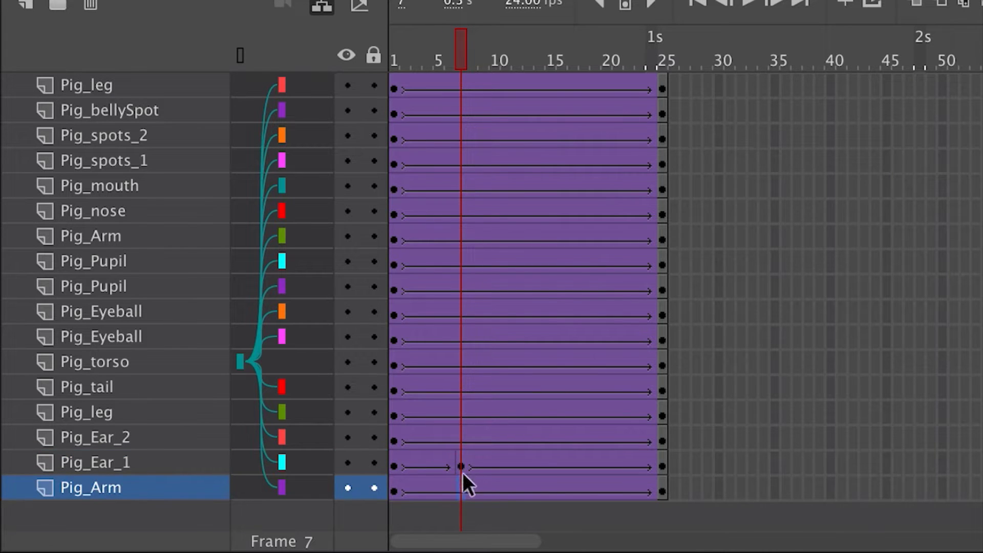
click(462, 438)
key(F6)
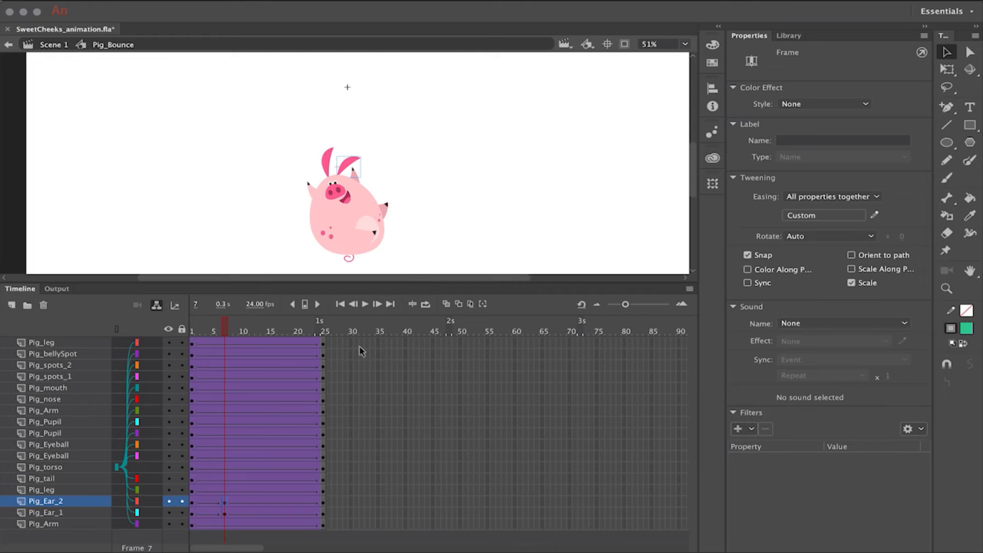
Rotate both ears outward and down against the pig's body on frame 7 using Free Transform.
key(super+equal)
drag(395, 283, 568, 425)
scroll(698, 476, down, 5)
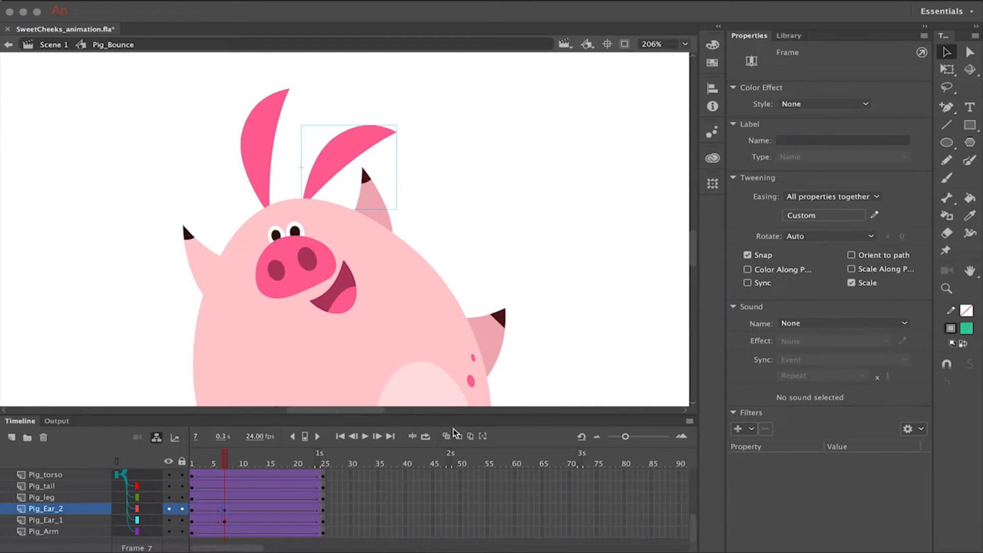
click(265, 120)
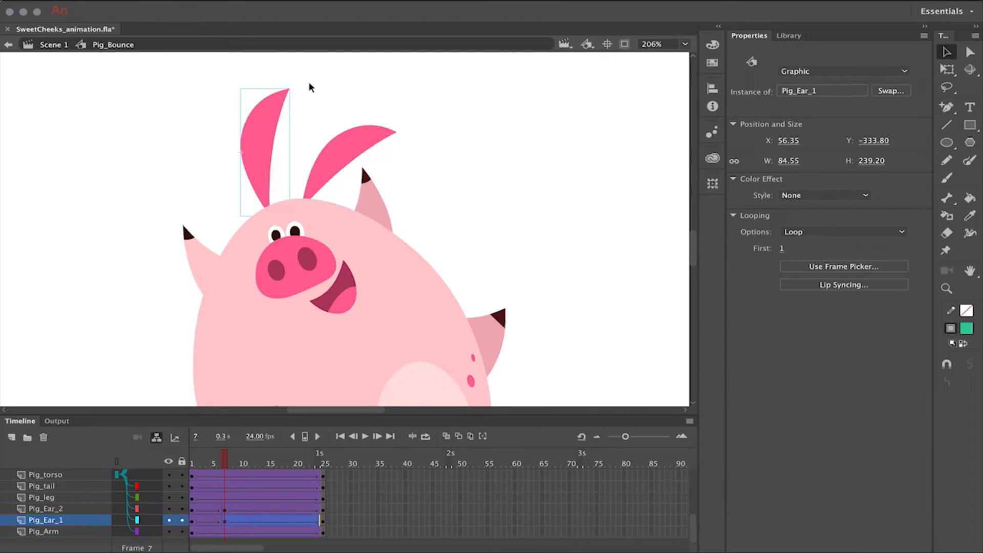
key(q)
drag(302, 91, 146, 284)
click(381, 136)
drag(412, 127, 432, 257)
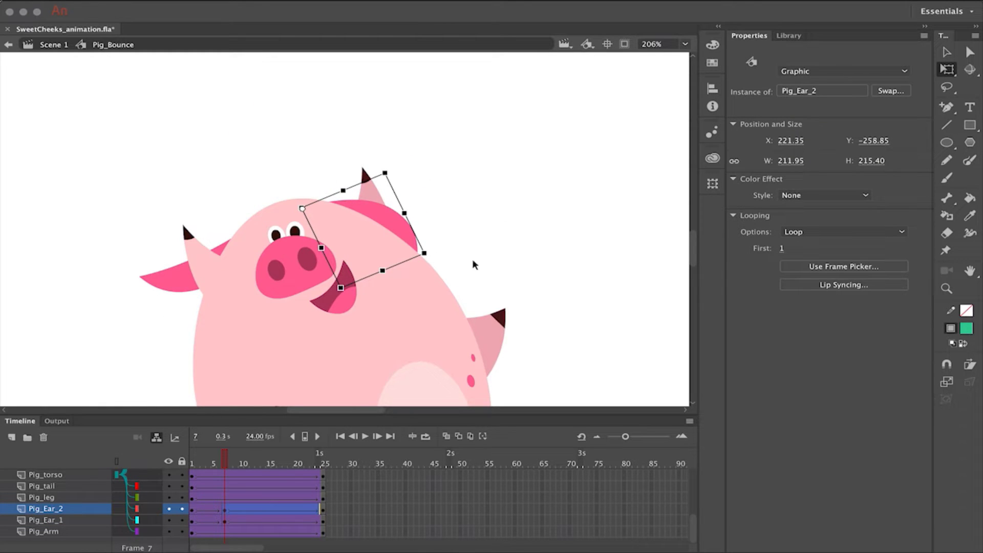
Rotate the Pig_torso instance counter-clockwise on frame 1 so the head points left, and scrub the timeline to check the motion.
click(192, 457)
key(super+minus)
key(super+minus)
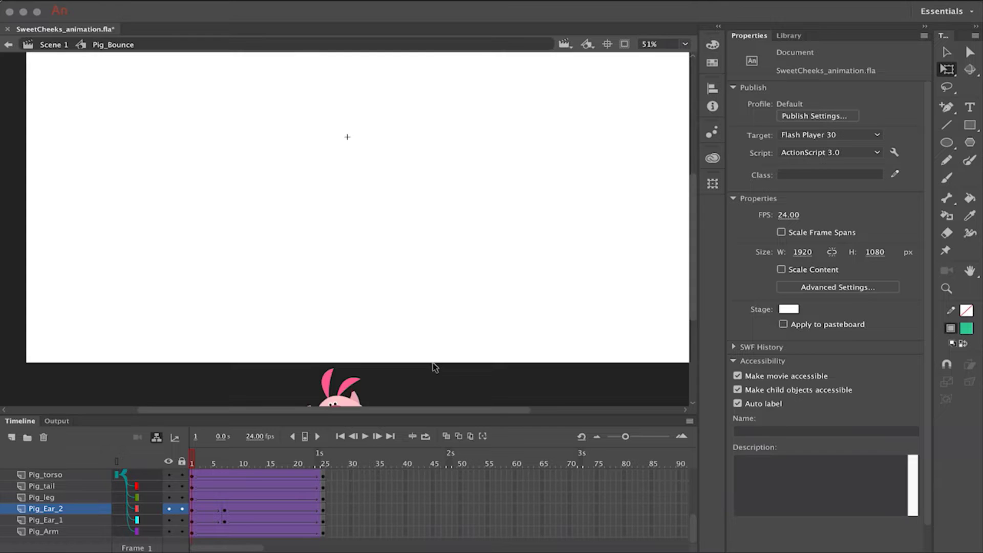
scroll(435, 366, down, 5)
click(344, 292)
drag(390, 318, 415, 283)
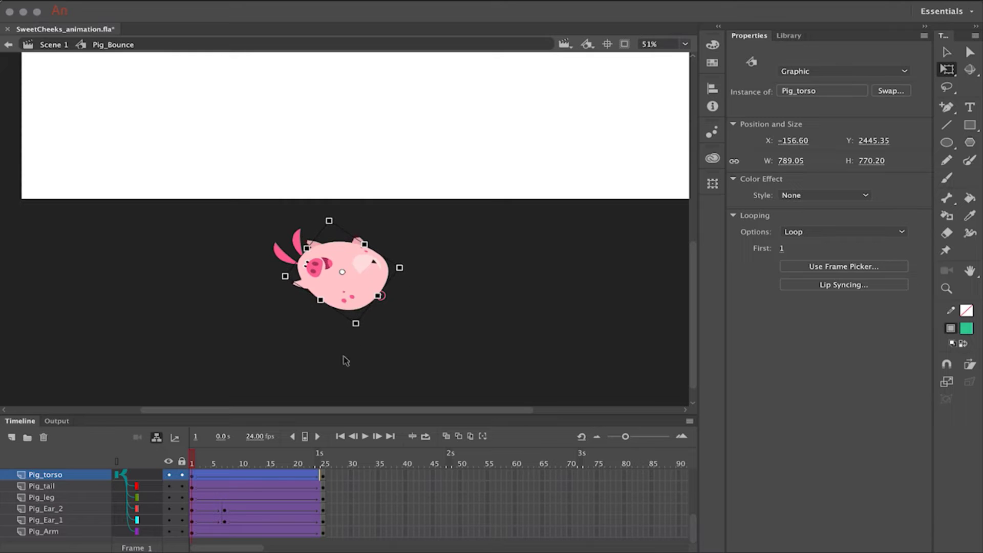
drag(207, 463, 231, 445)
key(space)
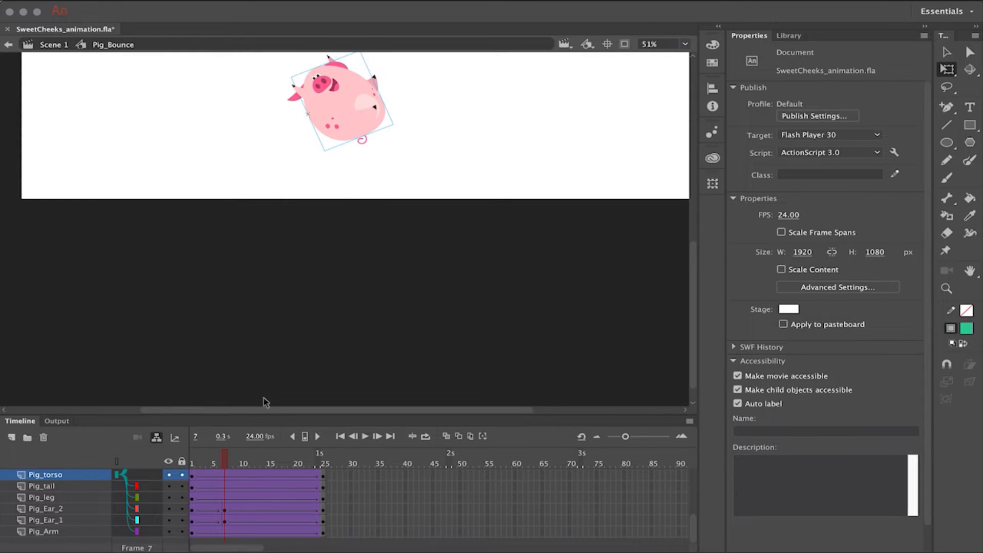
drag(450, 183, 408, 393)
drag(230, 464, 323, 507)
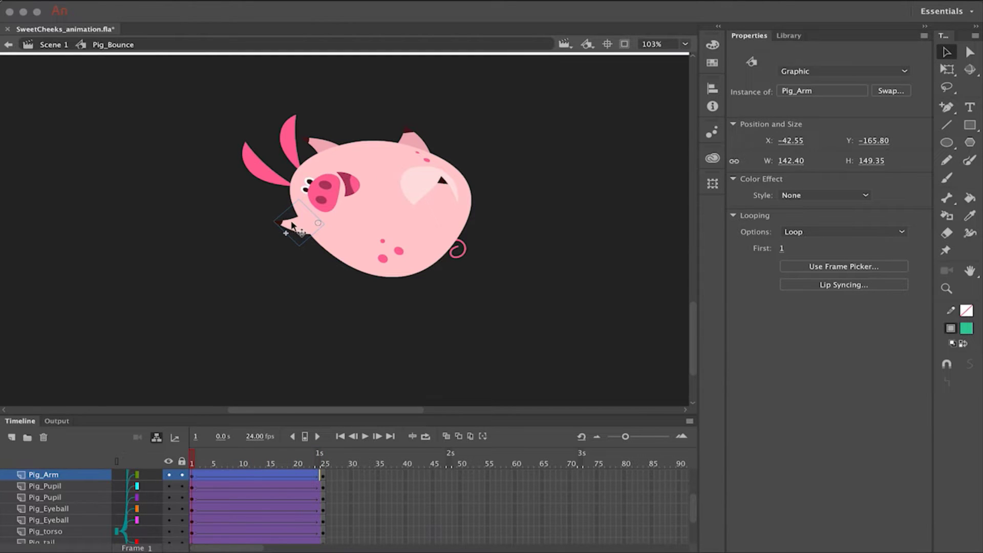
Rotate both arms and the far leg clockwise on frame 1 with Free Transform.
key(q)
drag(273, 221, 274, 200)
click(323, 146)
drag(348, 124, 428, 121)
click(412, 130)
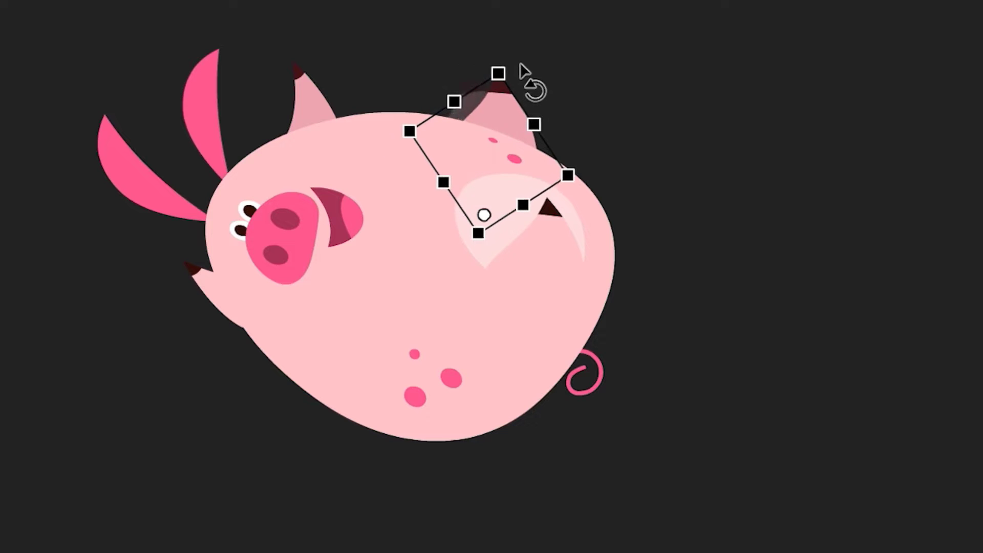
Rotate the curly tail counter-clockwise about its base on frame 1 and deselect it.
click(624, 398)
click(584, 392)
drag(634, 372, 631, 242)
click(870, 336)
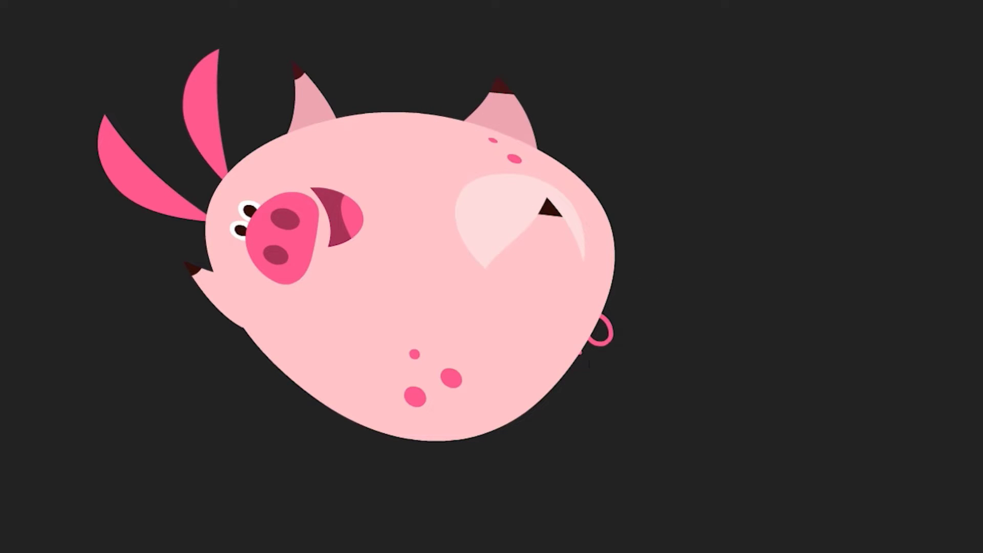
Undo the last tail changes, rotate the curly tail again and nudge it against the pig's rump on frame 1.
key(ctrl+z)
key(ctrl+z)
drag(627, 367, 659, 311)
key(Left)
key(Up)
key(Left)
key(Up)
key(Up)
key(Up)
key(Right)
key(Right)
key(Up)
key(Right)
key(Up)
key(Right)
key(Down)
click(684, 405)
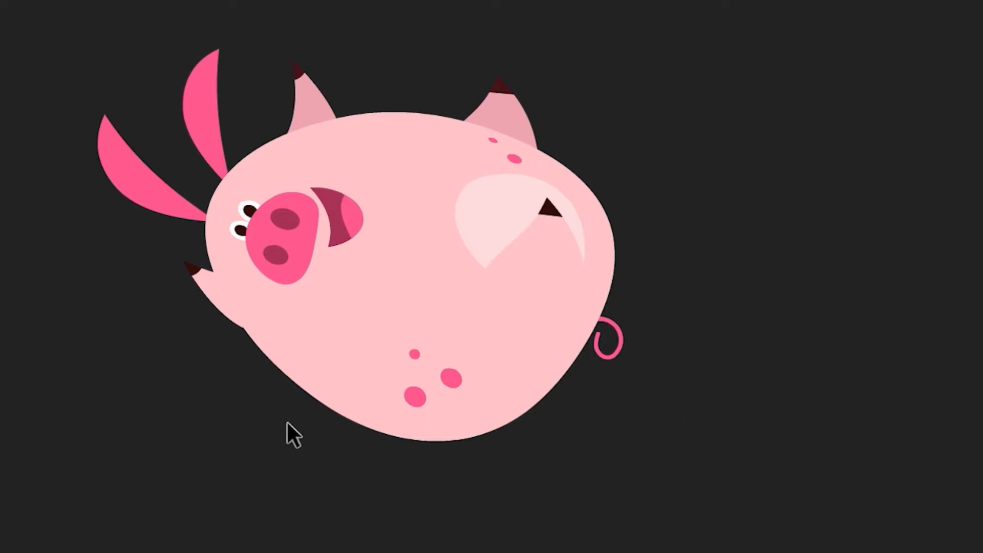
Rotate the pig's outer ear clockwise about its base on frame 1.
click(114, 152)
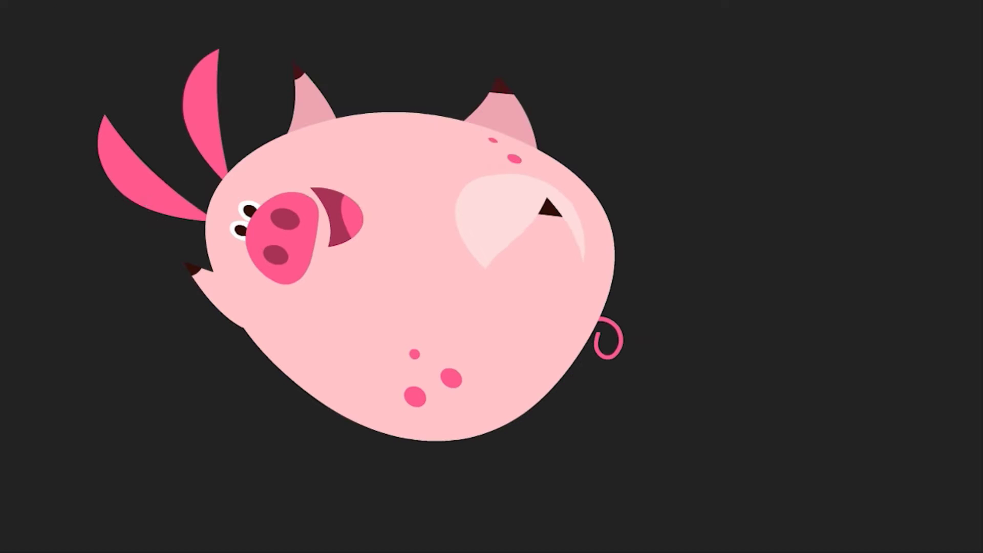
click(128, 169)
drag(141, 95, 261, 22)
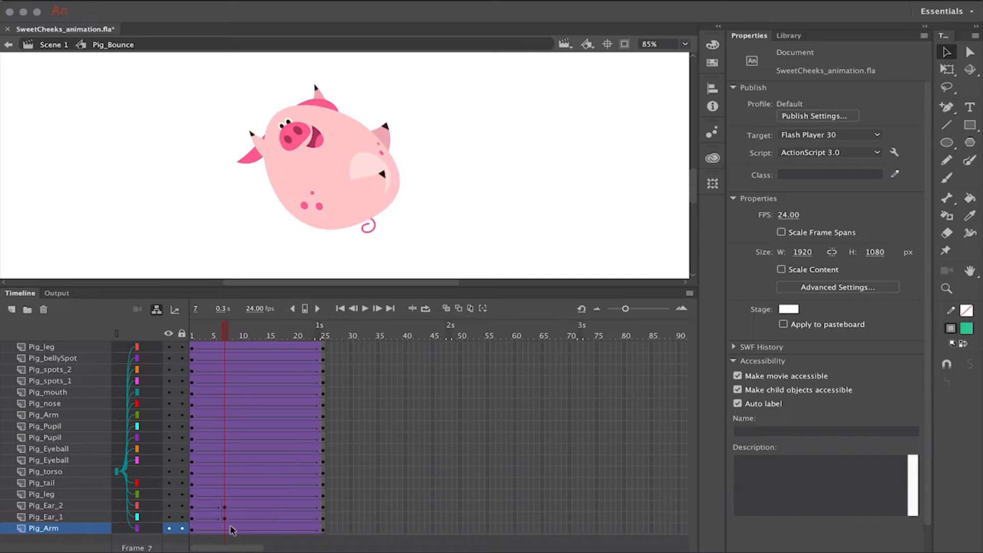
Insert keyframes on frame 7 of both Pig_Arm layers.
click(228, 529)
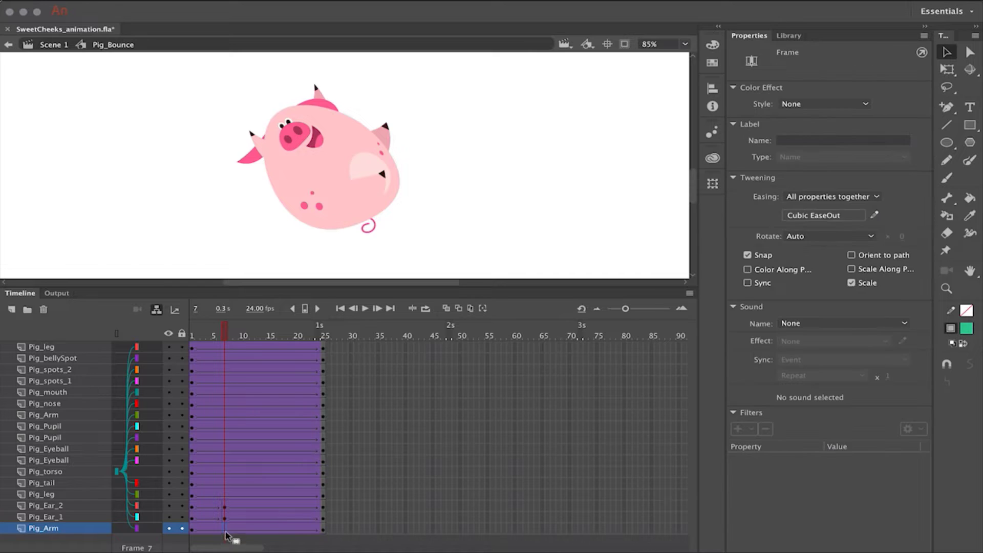
click(225, 156)
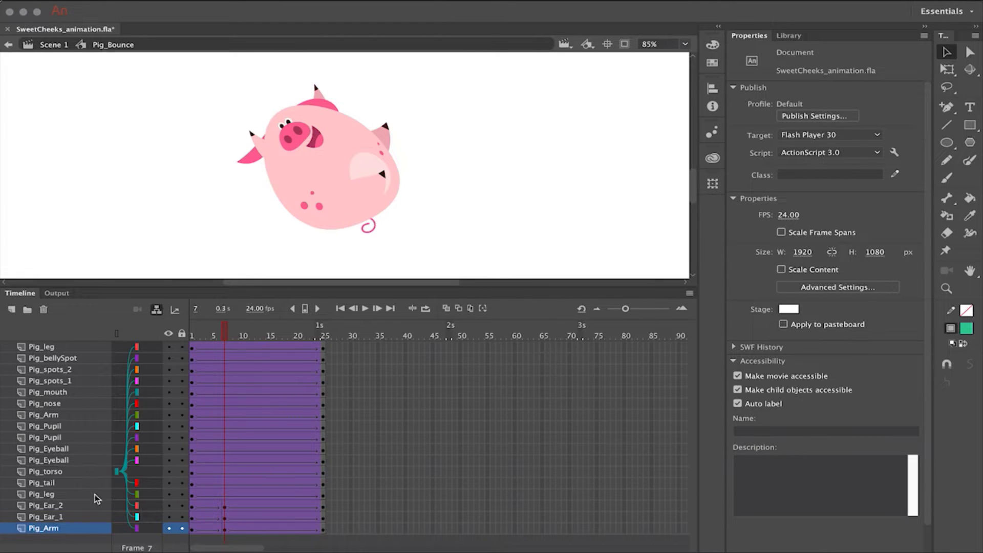
click(50, 416)
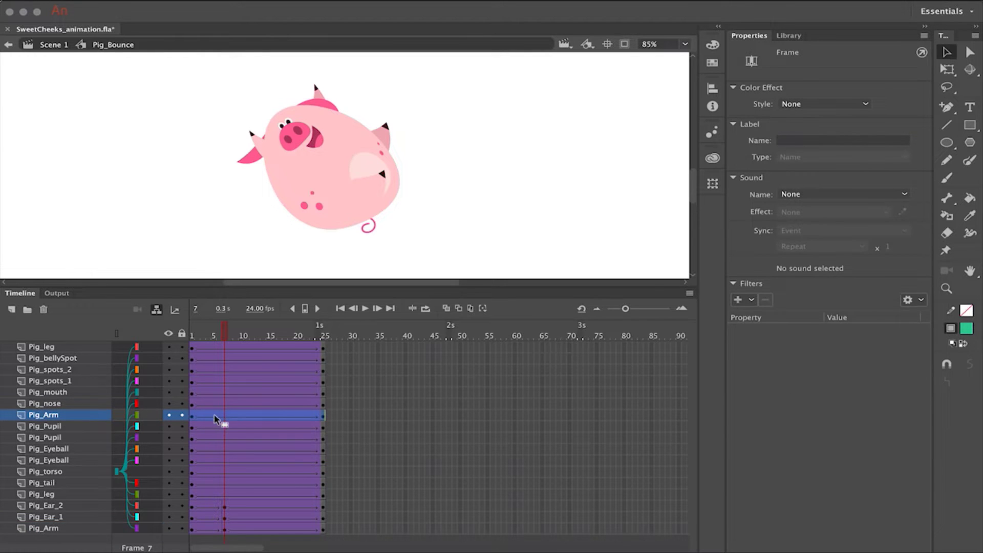
click(230, 416)
click(225, 417)
key(F6)
Rotate both arms outward and down on frame 7 with Free Transform.
key(q)
click(253, 138)
drag(248, 130, 228, 176)
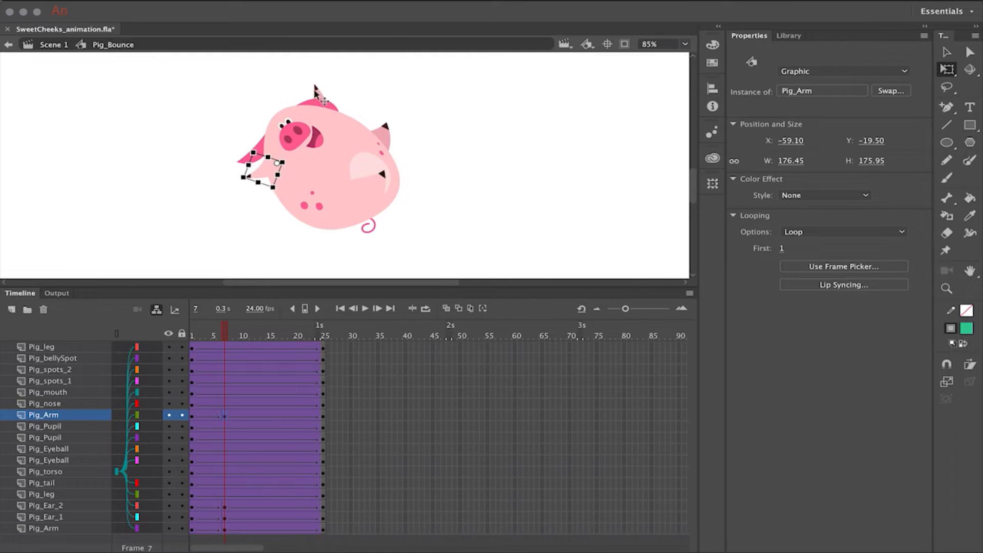
click(325, 103)
drag(335, 86, 378, 91)
Add keyframes on frame 7 of both Pig_leg layers, rotate the legs clockwise to point downward, and nudge the near leg into place.
click(391, 137)
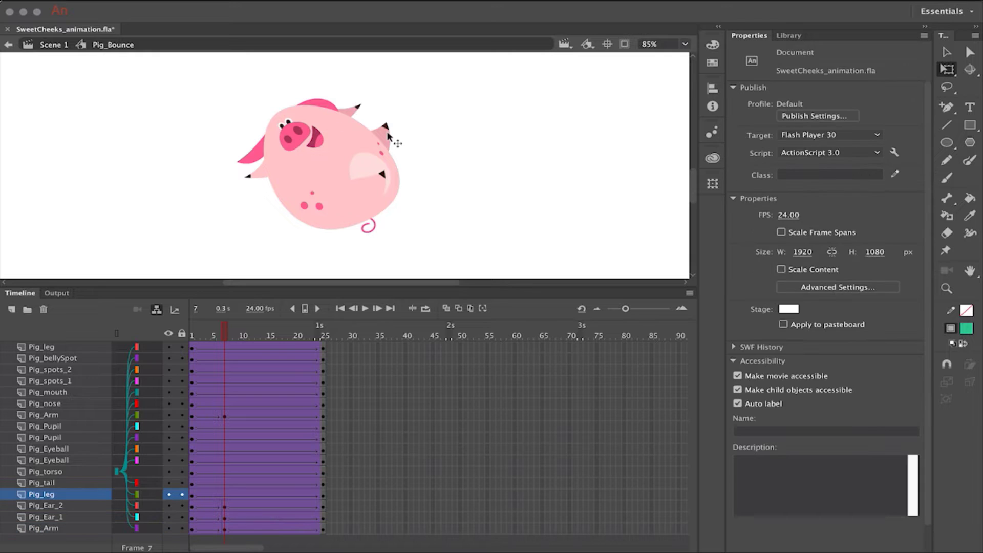
click(225, 494)
drag(402, 134, 446, 210)
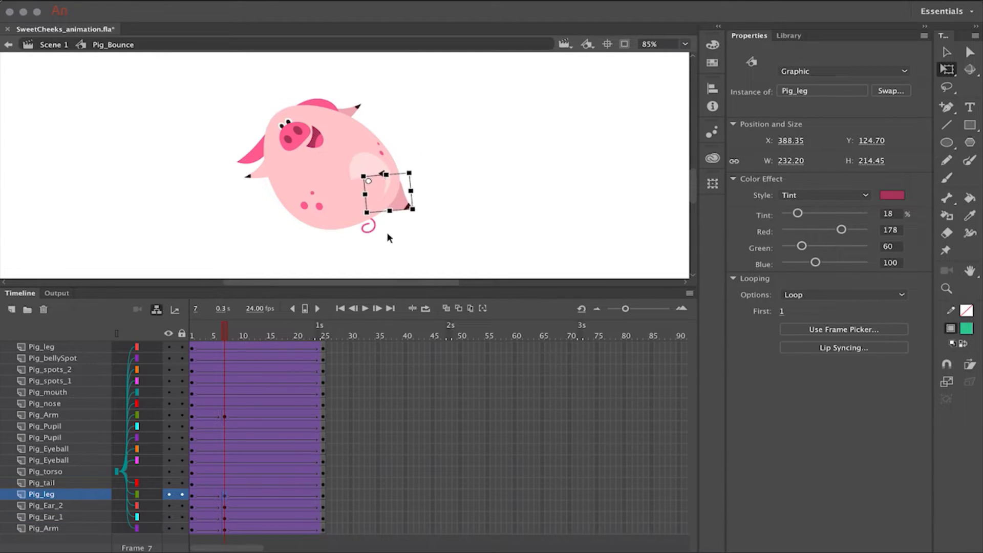
click(224, 347)
drag(399, 181, 410, 226)
key(Left)
key(Left)
key(Left)
key(Left)
key(Left)
key(Left)
key(Left)
key(Left)
key(Left)
key(Left)
key(Left)
key(Left)
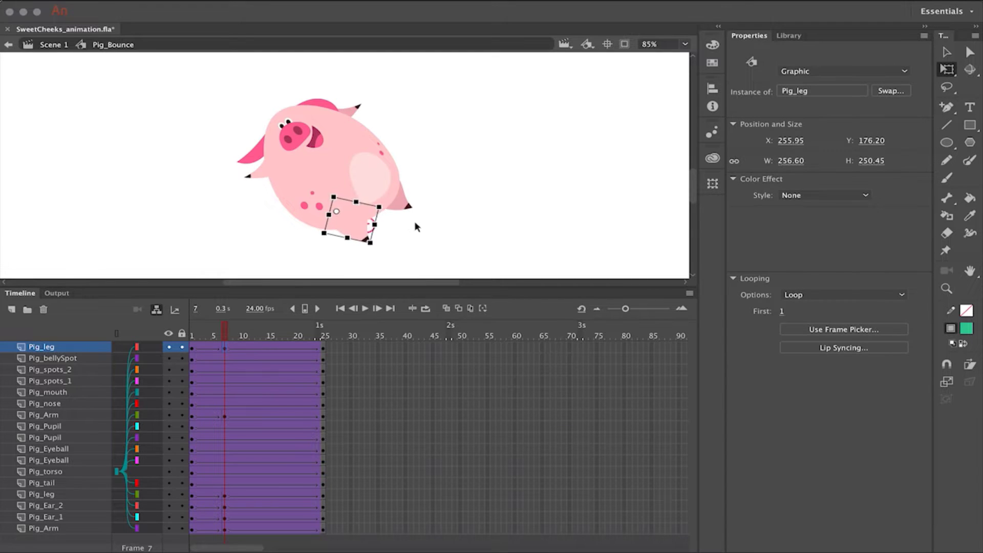
click(415, 221)
Insert a keyframe on frame 7 of the Pig_tail layer and rotate the curly tail about its base.
click(375, 227)
click(227, 484)
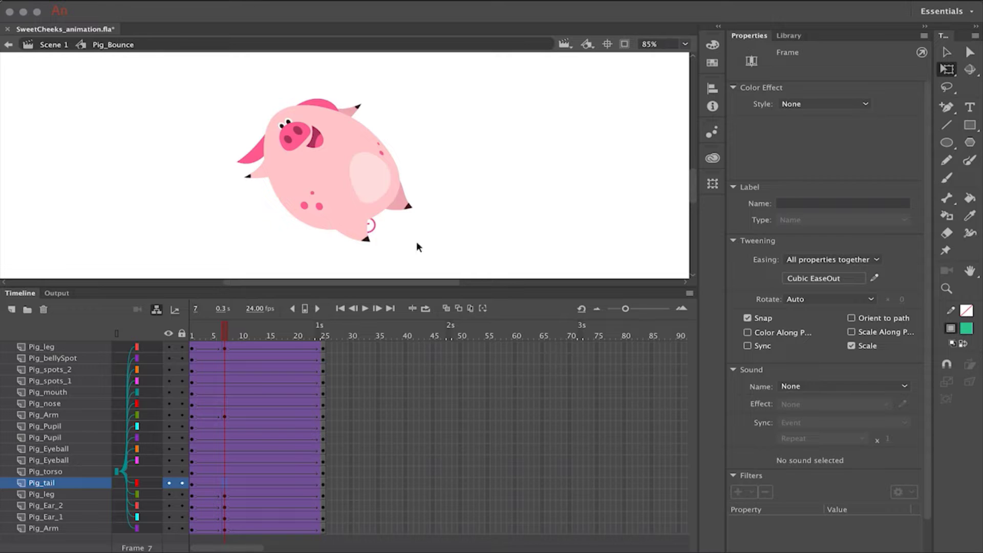
click(369, 226)
mouse_move(380, 250)
mouse_down()
mouse_move(398, 246)
mouse_move(374, 237)
mouse_move(398, 244)
mouse_up()
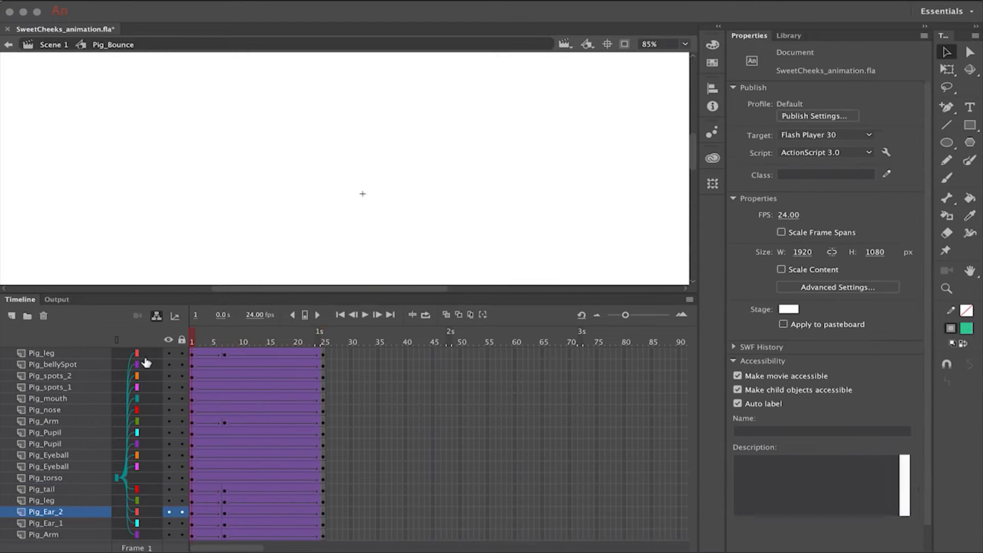
Scrub the timeline to frame 25 and play the animation to check the bounce.
drag(200, 342, 323, 349)
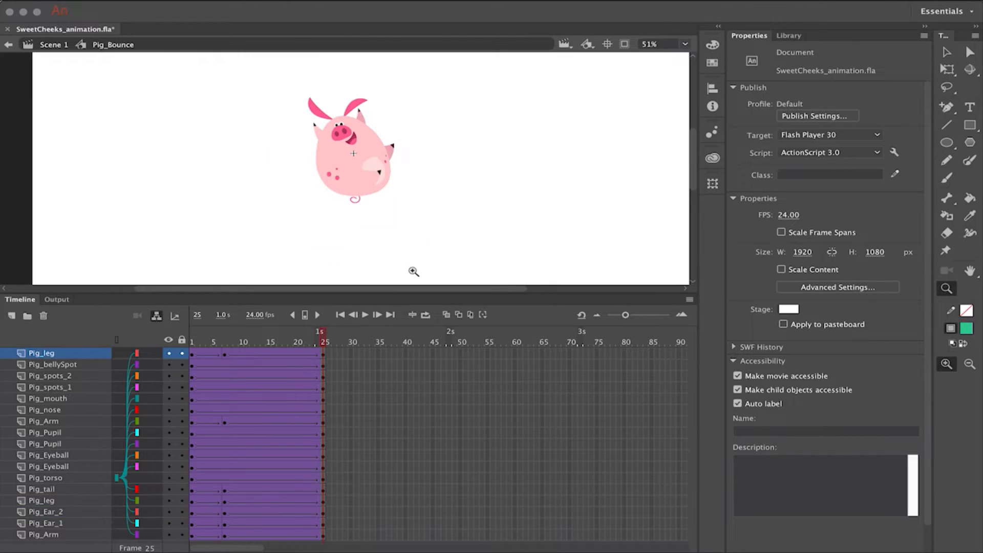
key(v)
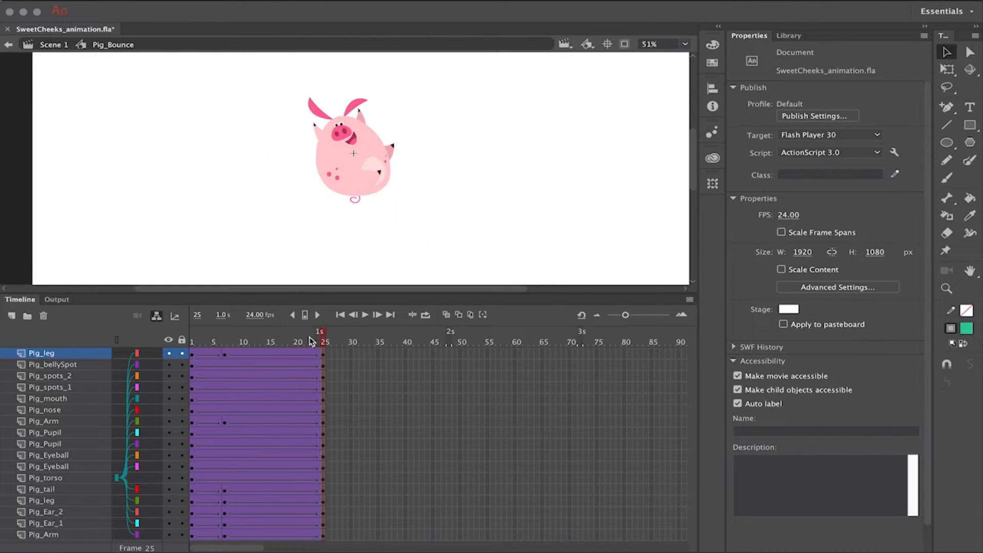
key(Return)
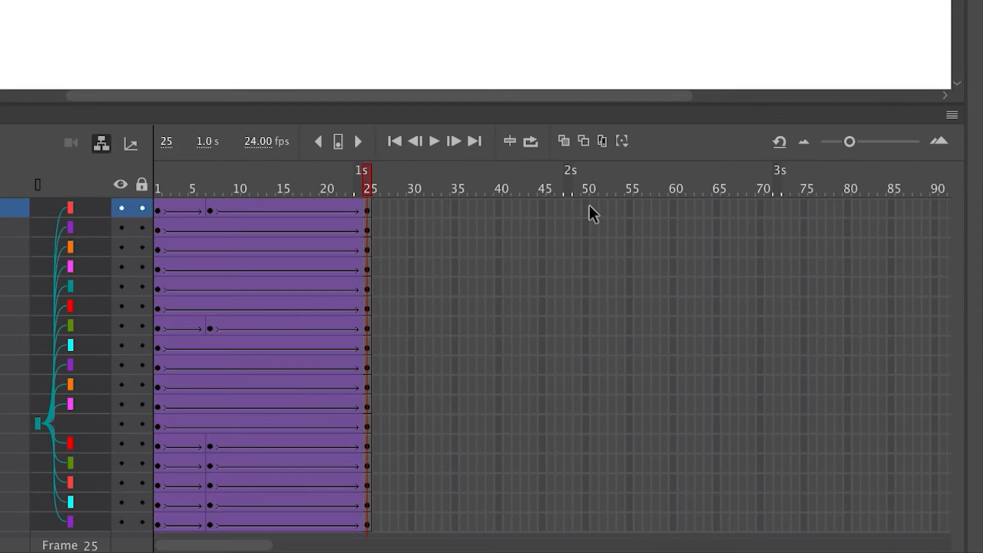
Insert keyframes on frame 50 of all layers, and move the Pig_torso down off the stage and rotate it counter-clockwise there.
drag(462, 354, 462, 530)
key(F6)
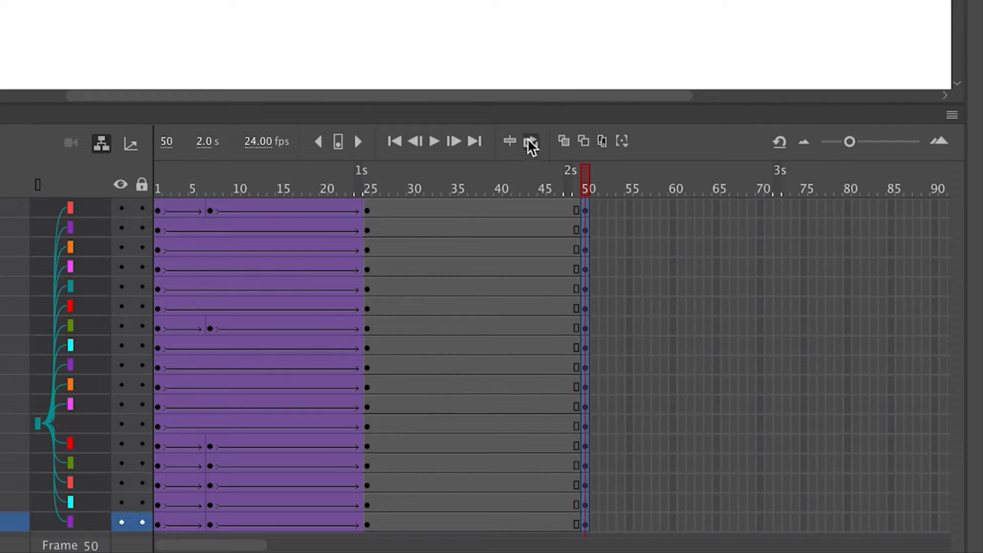
drag(450, 2, 457, 57)
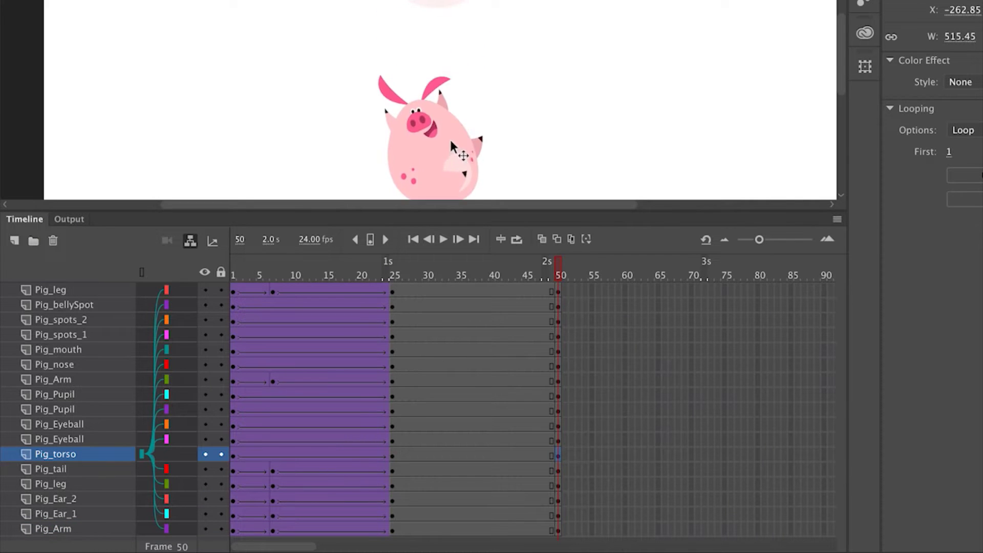
key(q)
drag(506, 133, 557, 79)
click(560, 89)
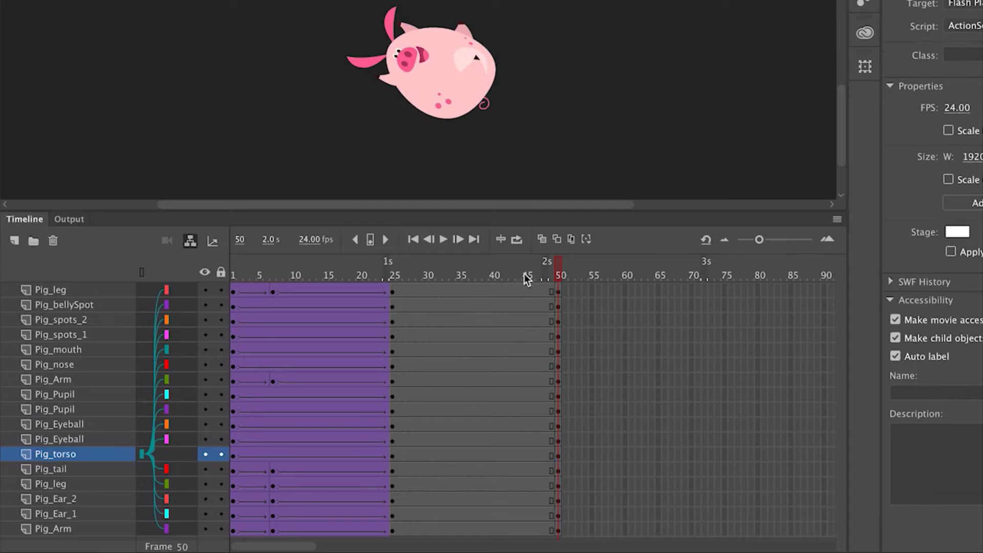
Create classic tweens on all layers between frames 25 and 50 and set their easing to Cubic Ease In.
drag(431, 295, 493, 518)
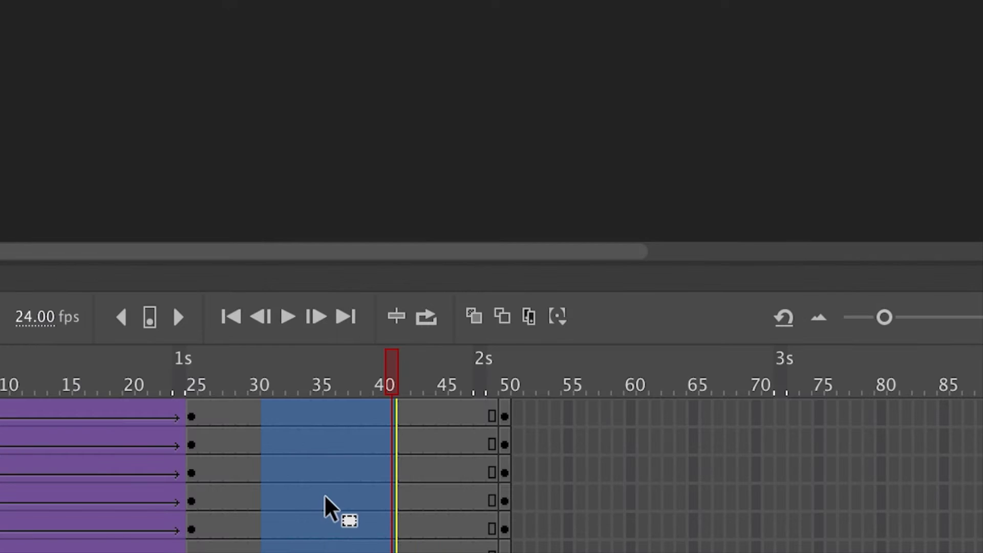
right_click(325, 500)
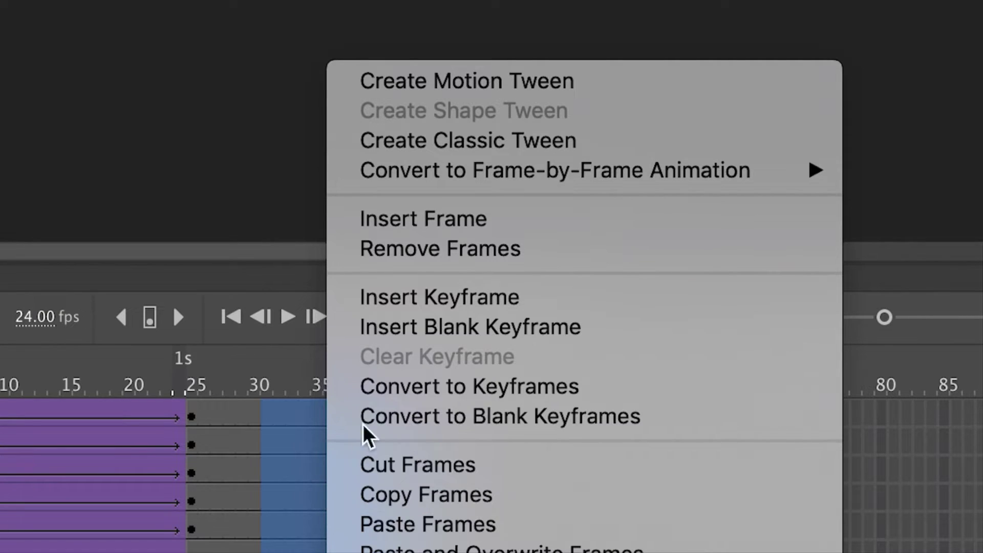
click(449, 143)
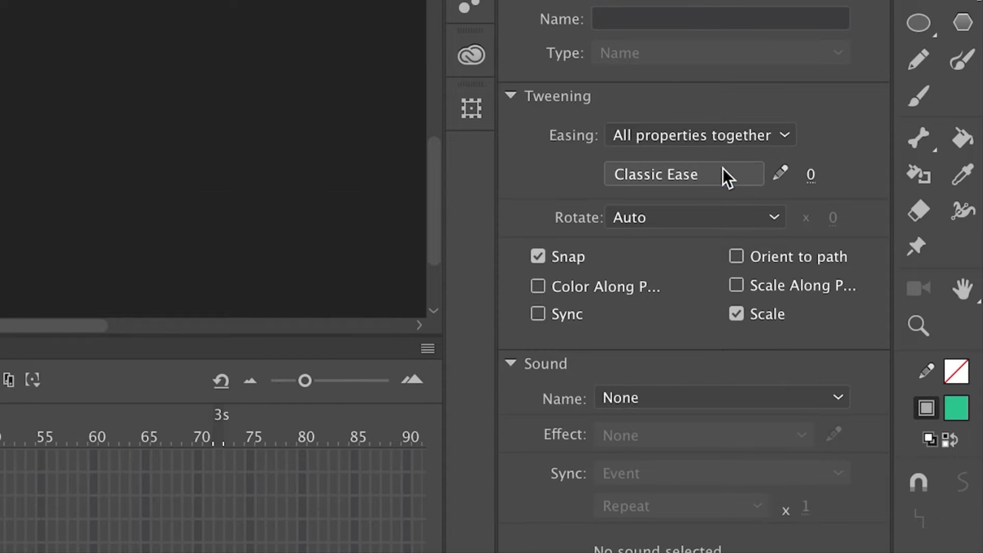
click(726, 176)
click(178, 266)
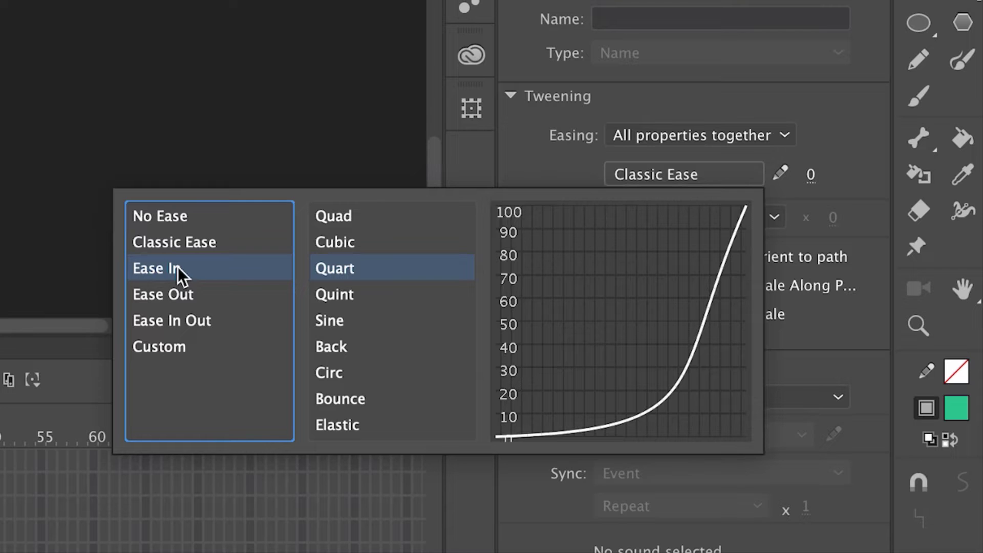
double_click(335, 242)
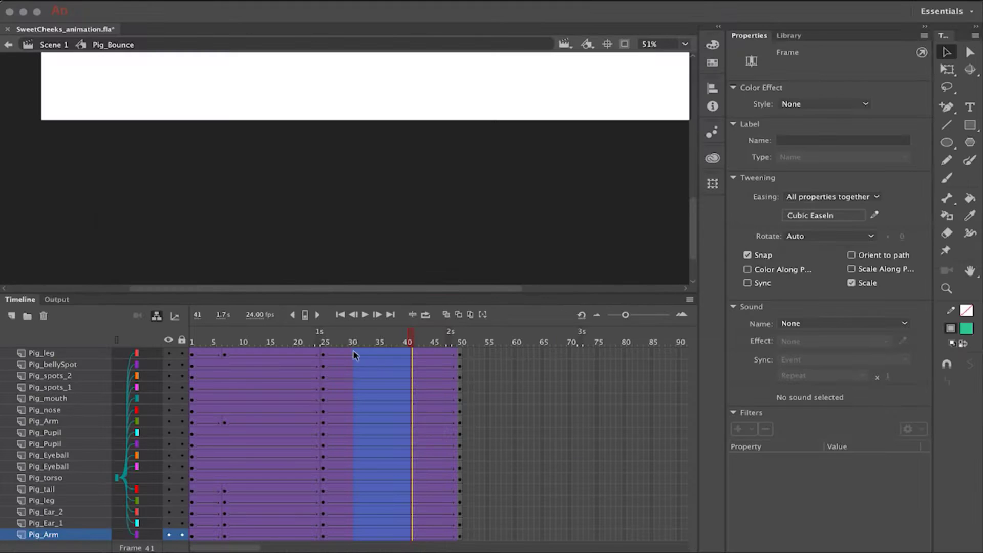
Open the near Pig_leg symbol for editing and convert its artwork into a graphic symbol named Pig_Leg_Nested.
click(301, 343)
drag(328, 356, 324, 355)
key(super+minus)
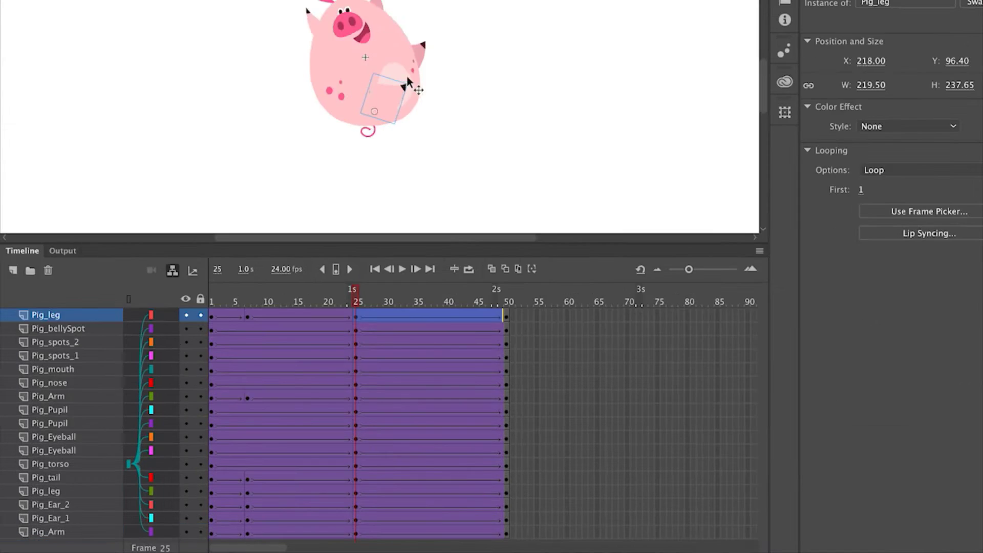
key(super+equal)
double_click(494, 246)
click(480, 250)
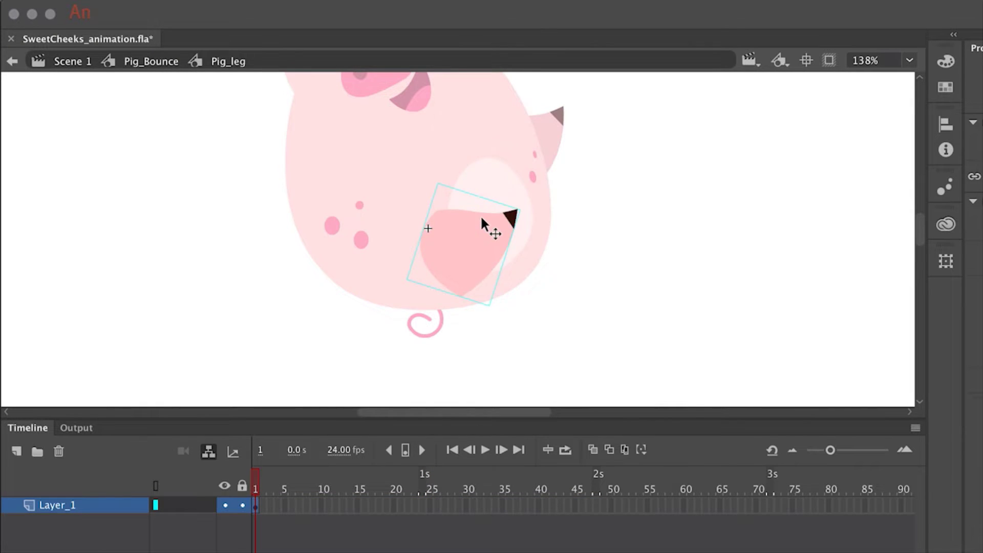
key(F8)
click(367, 241)
click(367, 300)
key(shift+Tab)
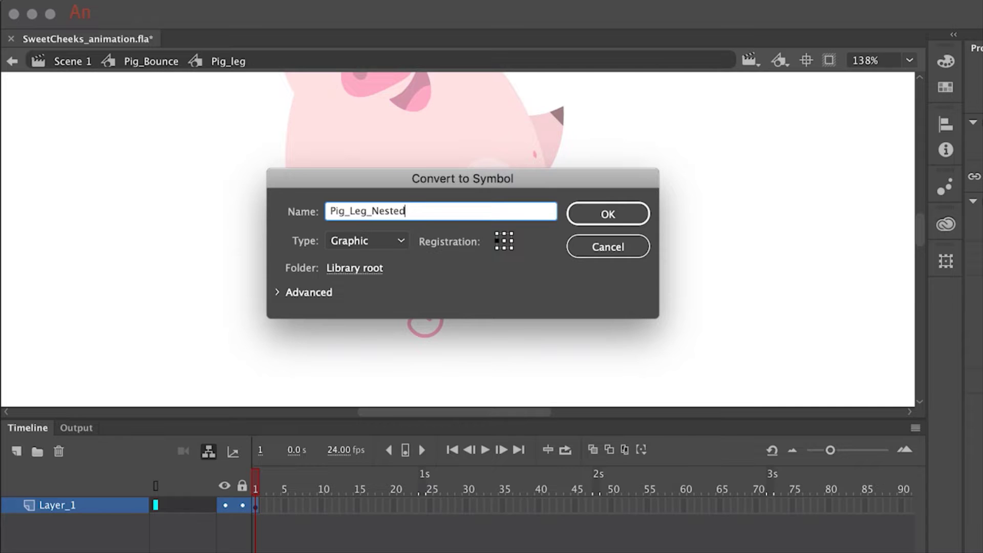
click(614, 215)
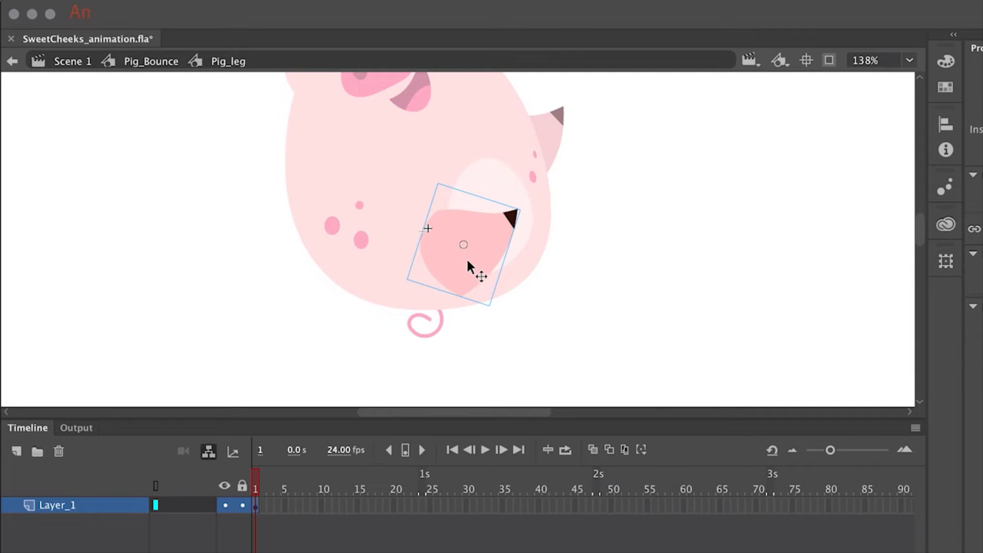
Move the nested leg's transformation point to the base of the leg and insert a keyframe on frame 10.
key(q)
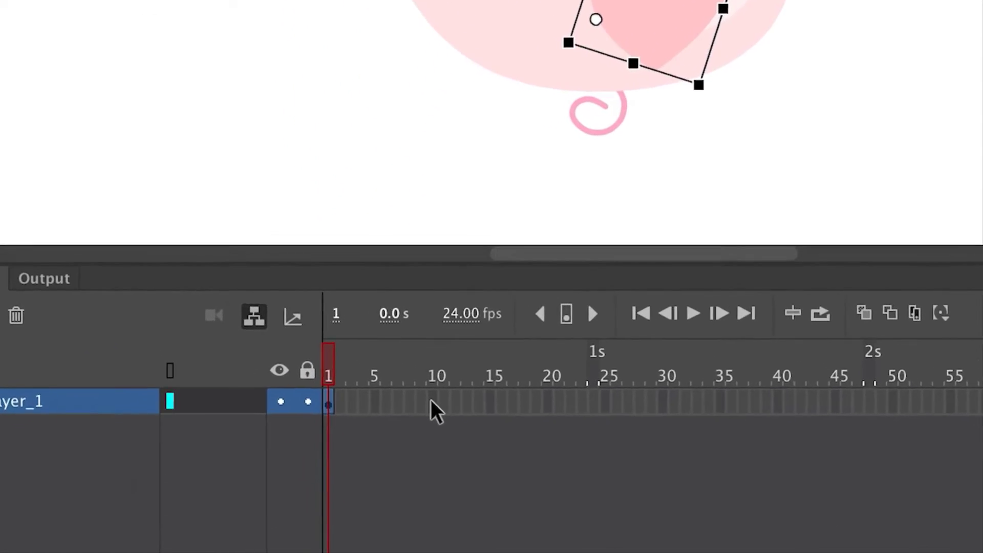
click(432, 400)
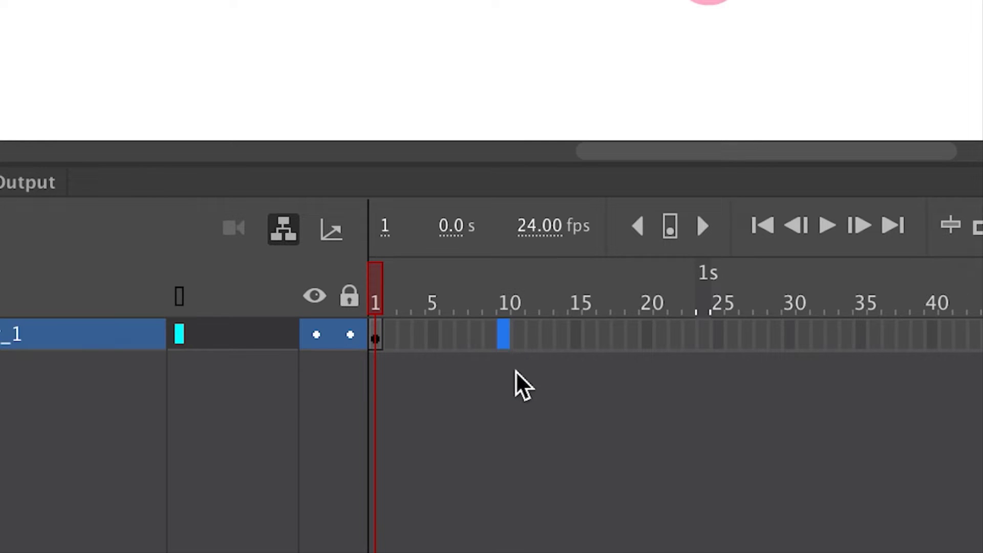
key(F6)
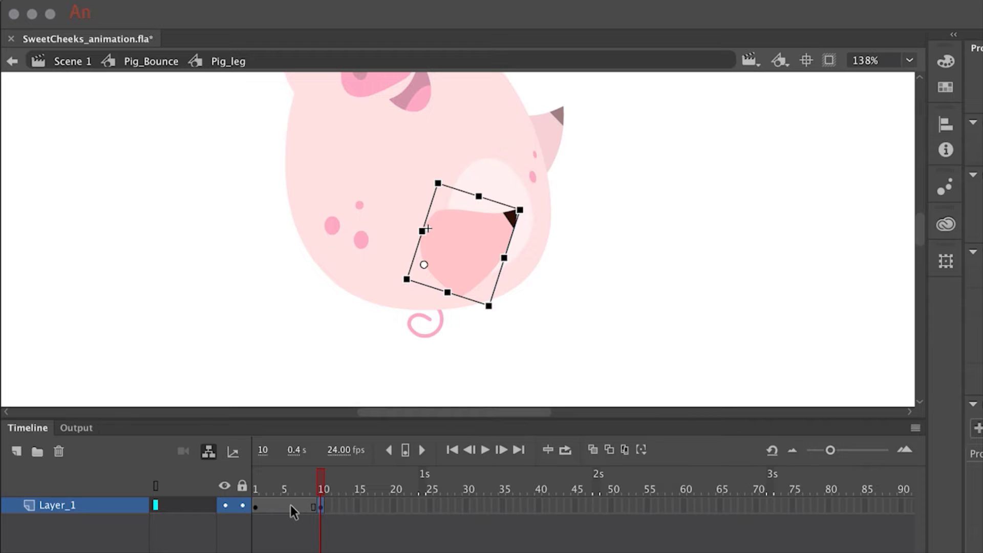
Insert a keyframe on frame 5 and rotate the nested leg slightly clockwise there.
click(286, 505)
drag(532, 219, 544, 228)
key(v)
Create classic tweens between the leg's keyframes, and play and scrub the motion.
drag(259, 506, 302, 506)
right_click(302, 507)
click(371, 345)
key(Return)
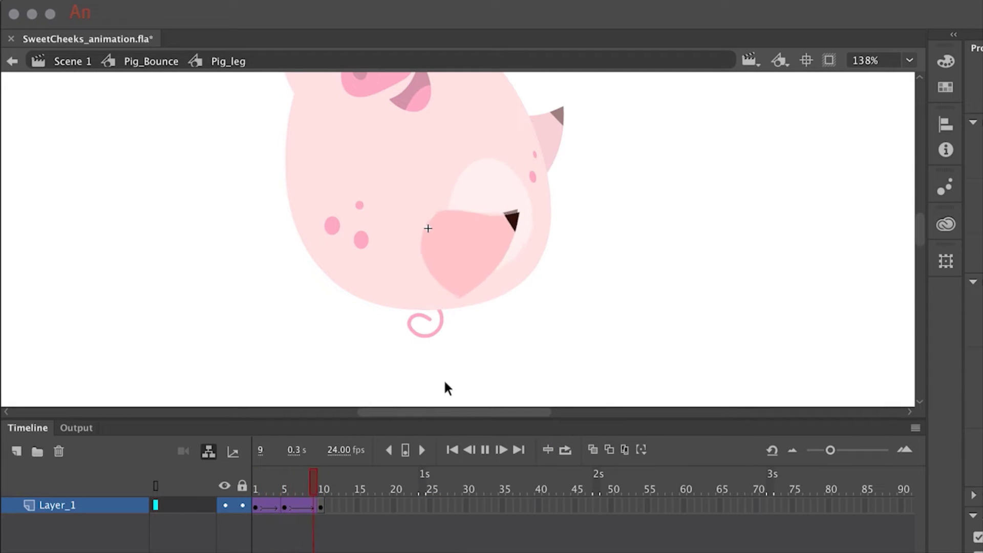
mouse_move(286, 489)
mouse_down()
mouse_move(268, 478)
mouse_move(295, 487)
mouse_up()
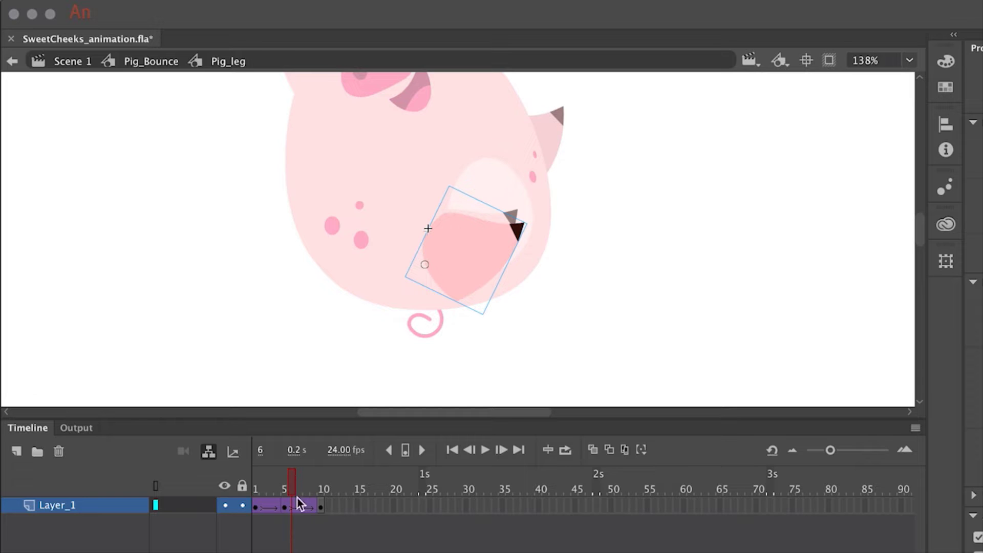
Remove frames from the leg's tweens until its keyframes fall on frames 1, 3 and 5, playing back the motion.
click(305, 506)
right_click(306, 506)
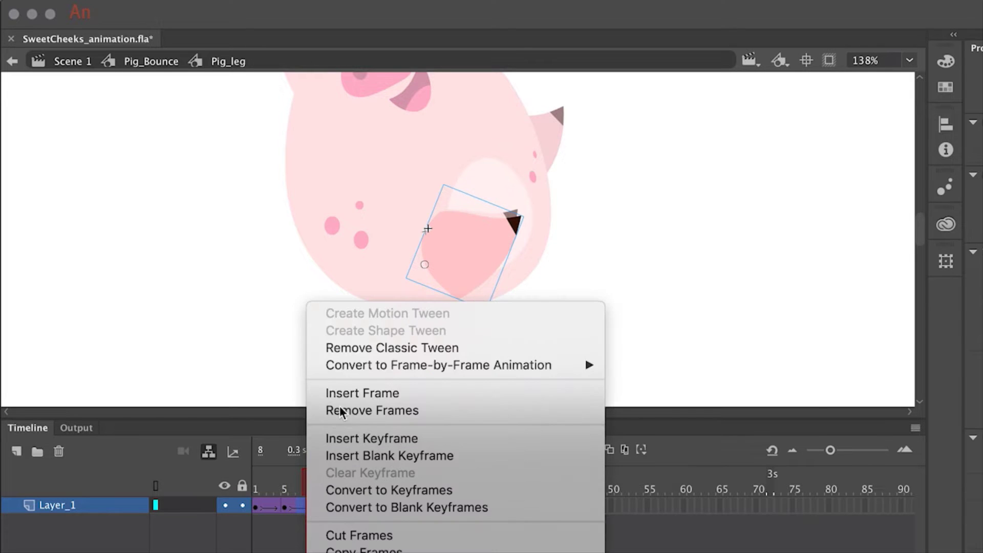
click(352, 410)
click(275, 507)
right_click(271, 505)
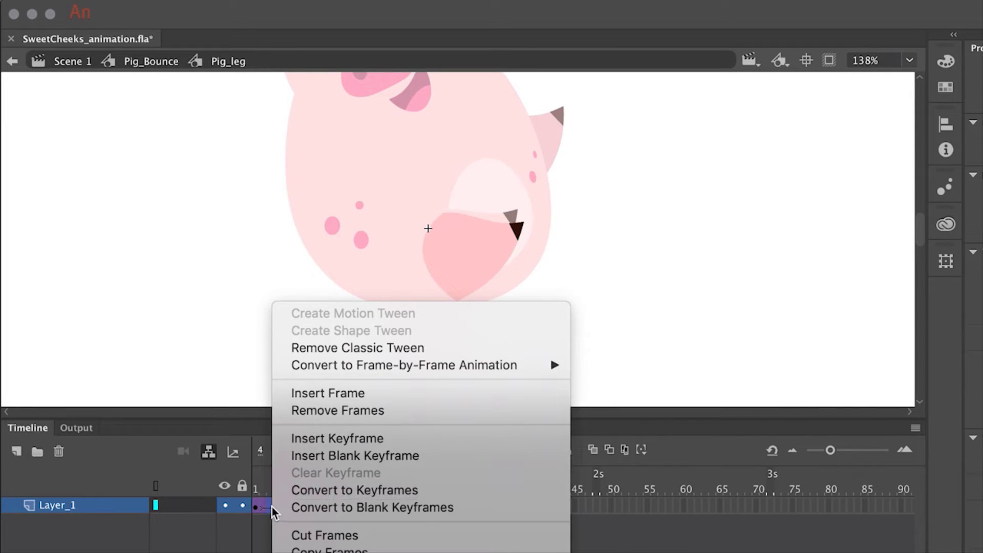
click(306, 411)
key(Return)
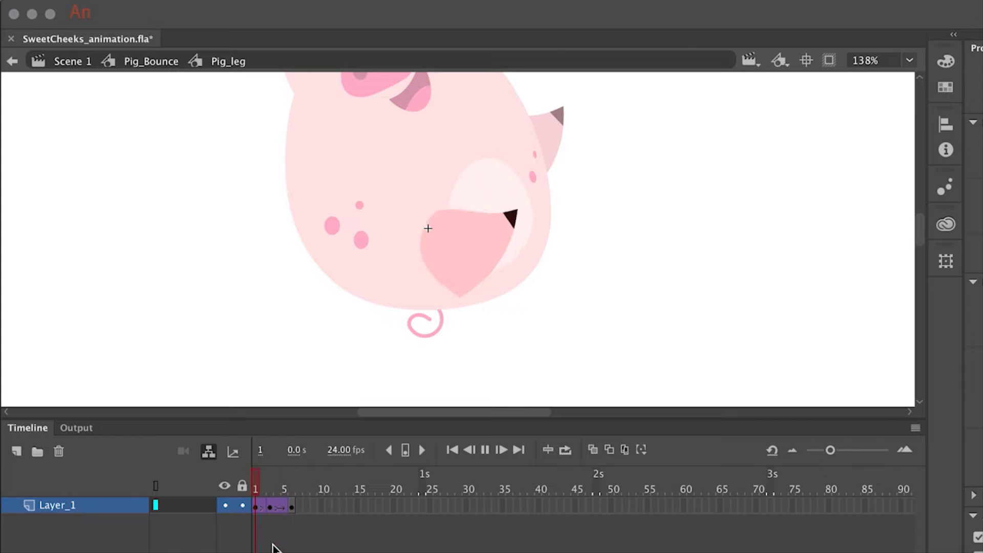
click(290, 509)
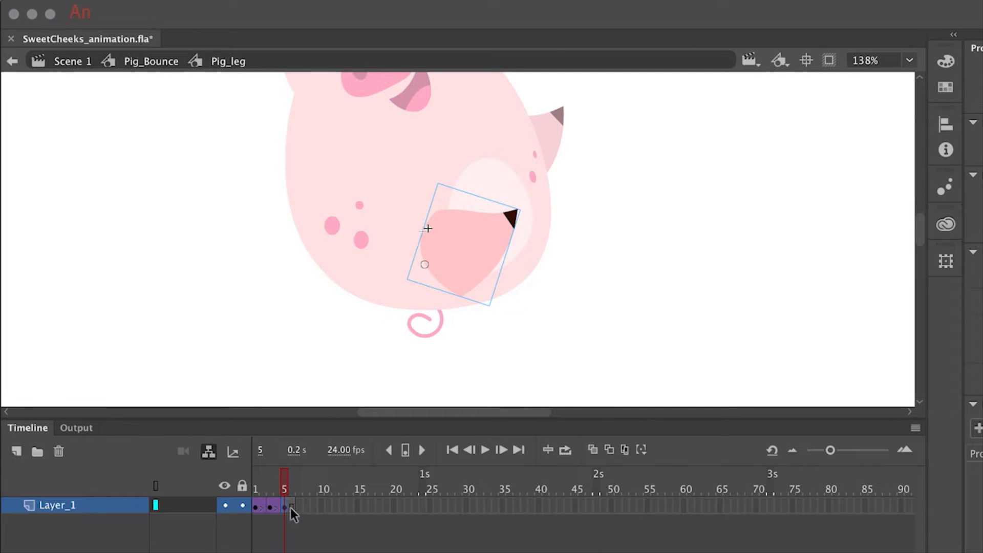
right_click(291, 507)
click(337, 412)
key(Return)
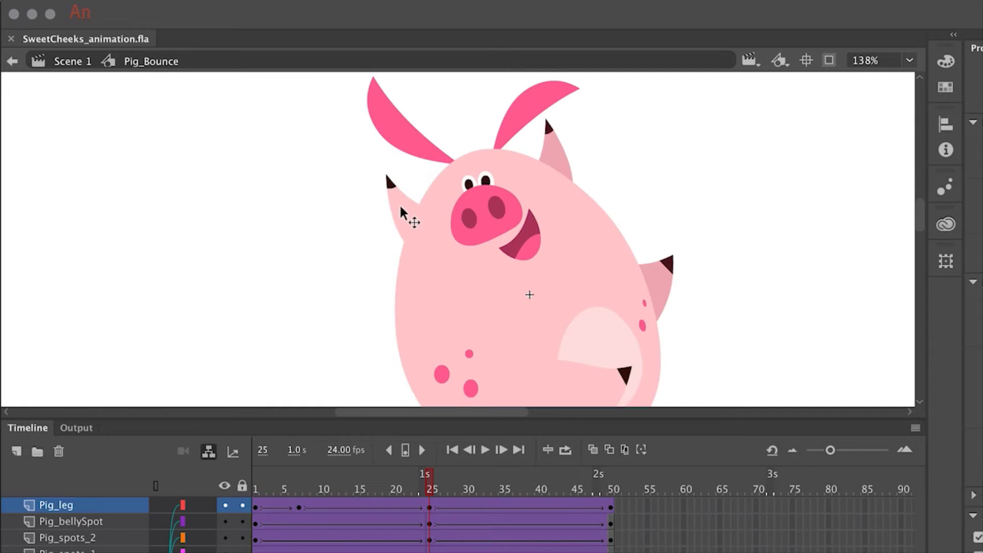
Open the Pig_Arm symbol, convert its artwork into a nested symbol, and move the transformation point to the base of the arm.
double_click(400, 207)
key(super+a)
key(F8)
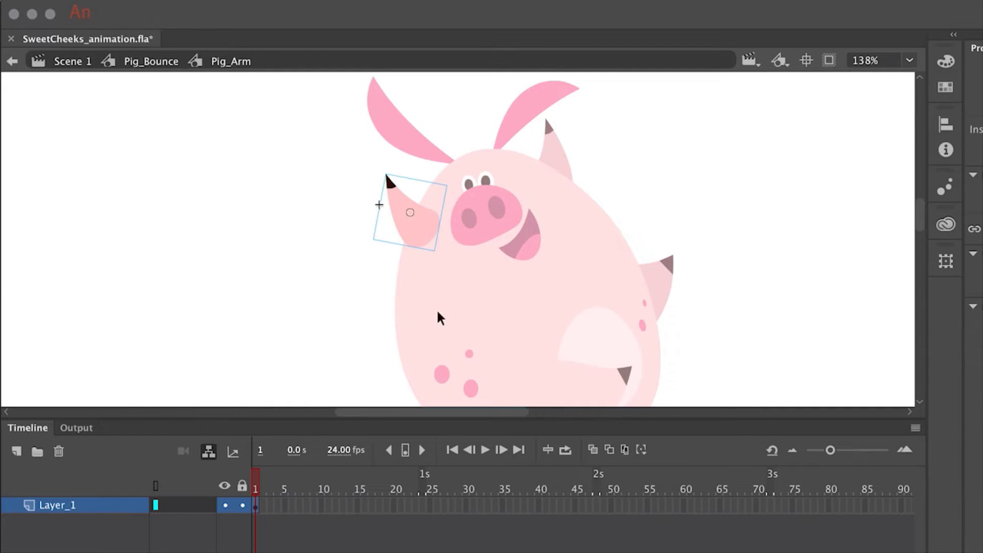
key(q)
drag(410, 212, 428, 241)
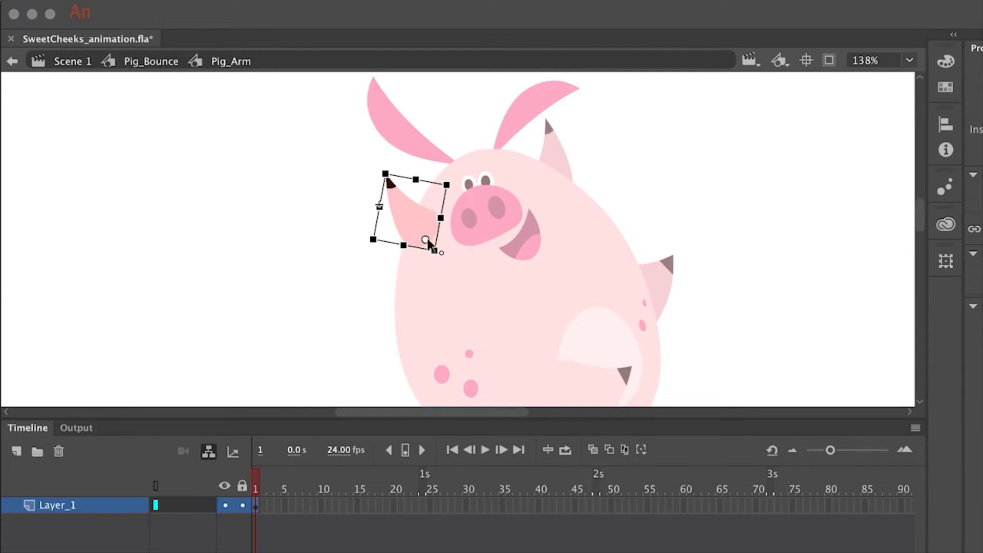
Insert keyframes on frames 3 and 6 of the arm's layer and rotate the arm slightly clockwise on frame 3.
click(273, 505)
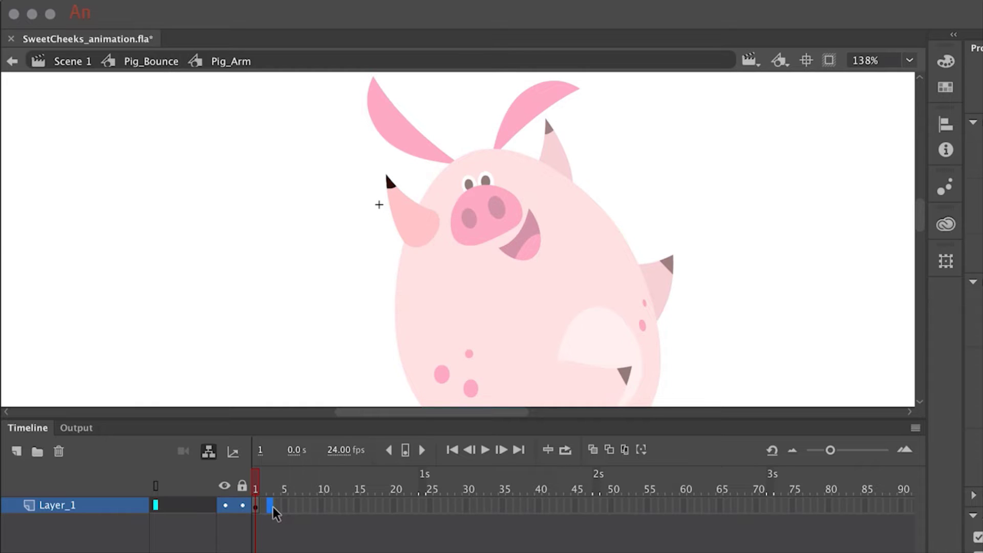
key(F6)
click(292, 505)
key(F6)
click(278, 504)
click(421, 215)
drag(462, 184, 468, 186)
Create classic tweens between the arm's three keyframes and play back the arm motion.
click(274, 505)
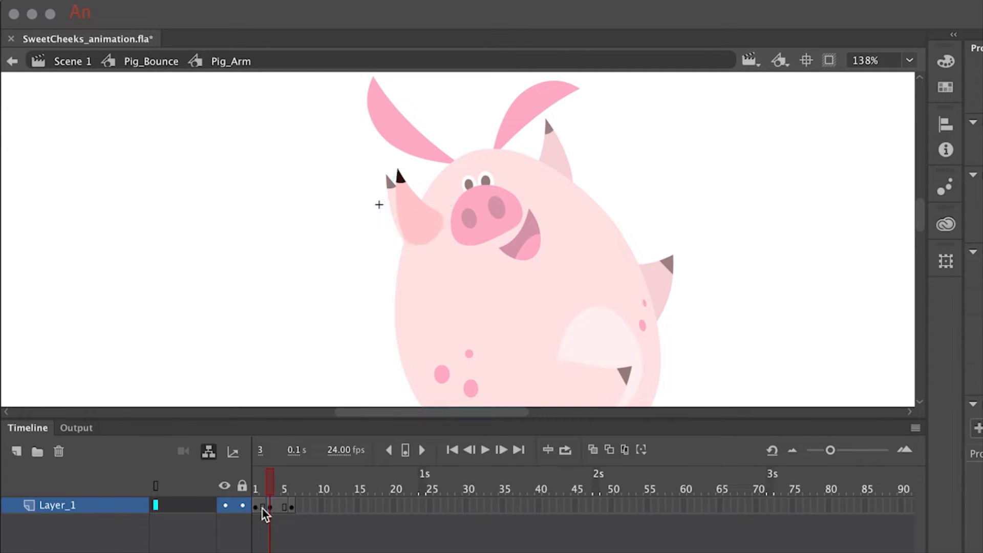
right_click(274, 506)
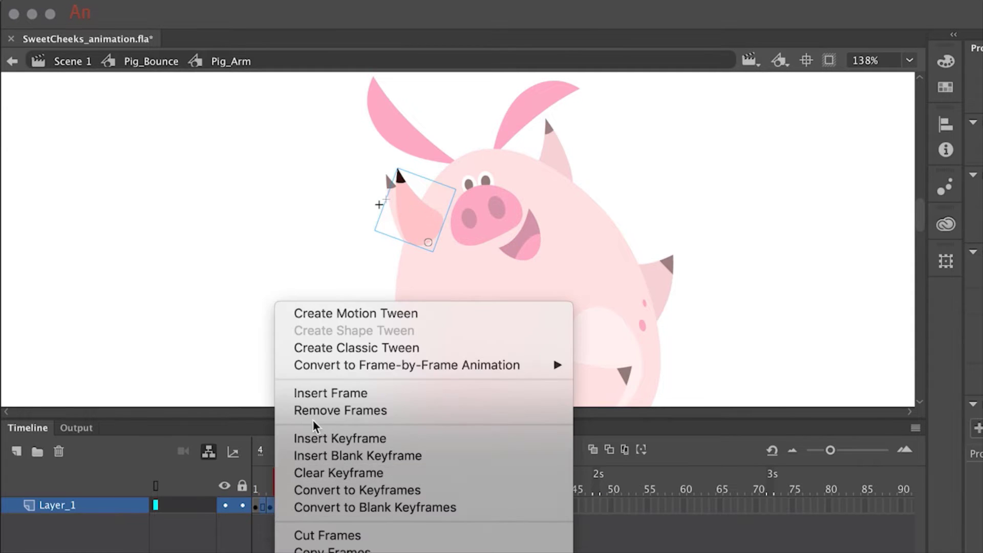
click(342, 350)
key(Return)
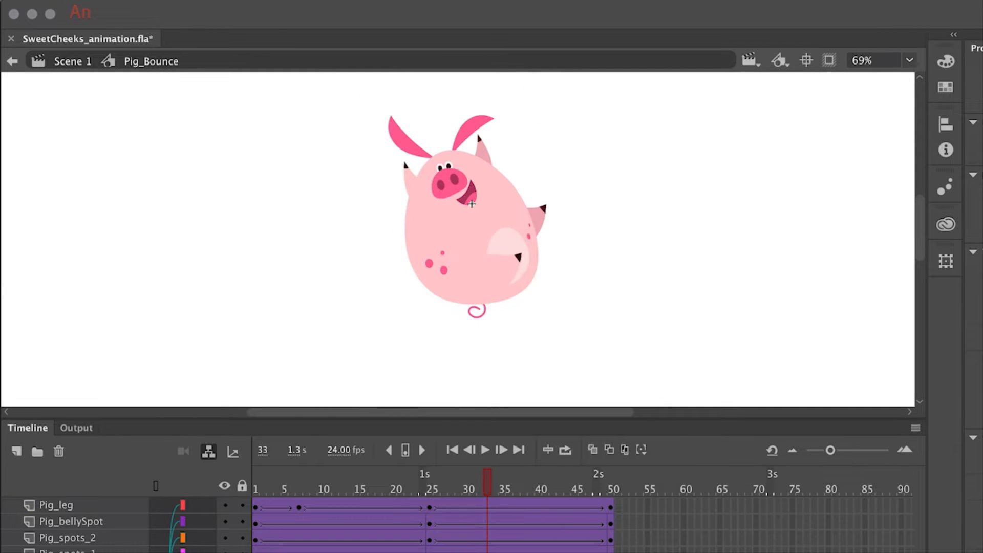
Return to the Pig_Bounce symbol, rotate both ears inward toward each other, and play back the animation.
click(405, 140)
shift+click(470, 130)
key(super+equal)
key(Escape)
click(392, 240)
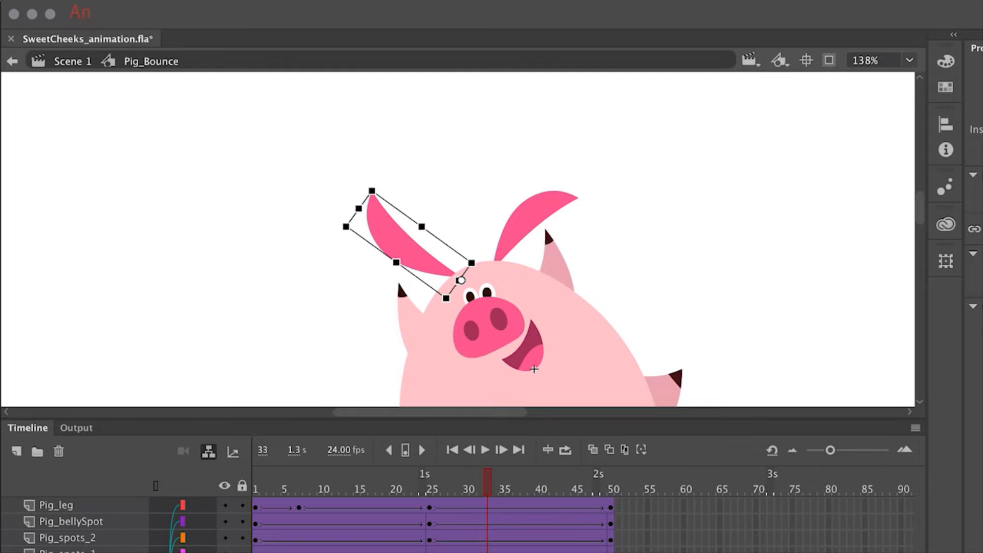
drag(370, 187, 480, 151)
click(530, 219)
drag(581, 186, 510, 151)
key(Return)
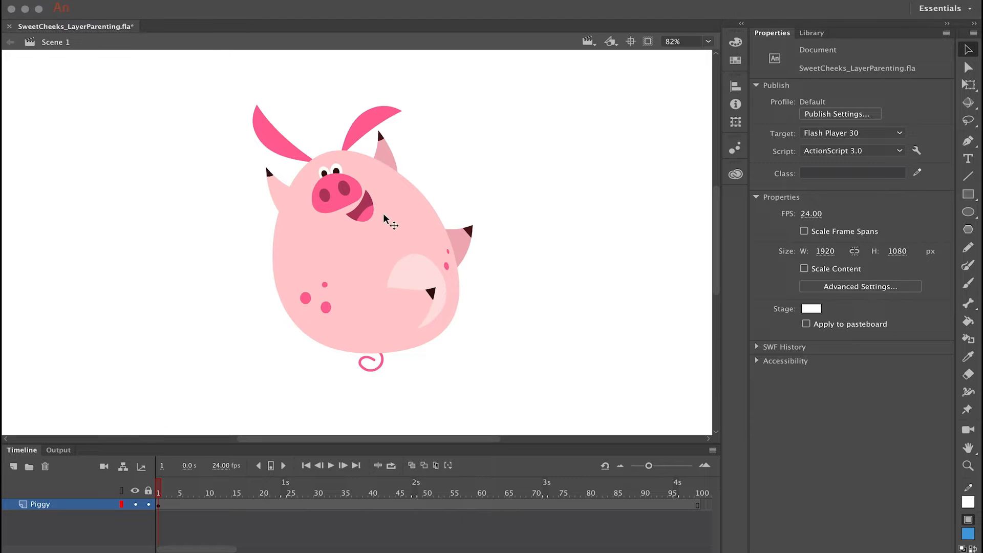
Nudge the pig in SweetCheeks_LayerParenting.fla, open its Pig_Bounce symbol for editing, and enlarge the timeline to show every layer.
click(383, 213)
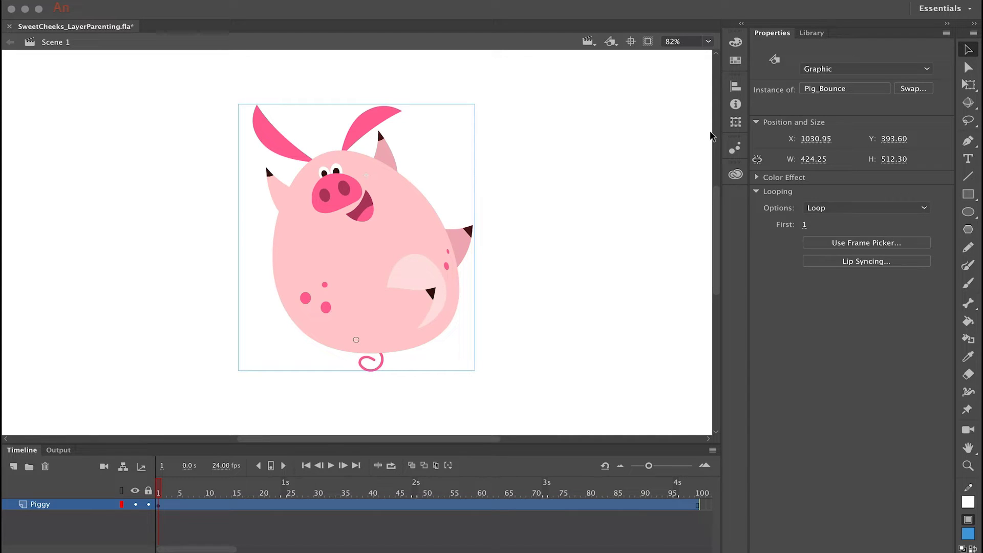
mouse_move(348, 246)
mouse_down()
mouse_move(437, 244)
mouse_move(355, 242)
mouse_up()
double_click(357, 247)
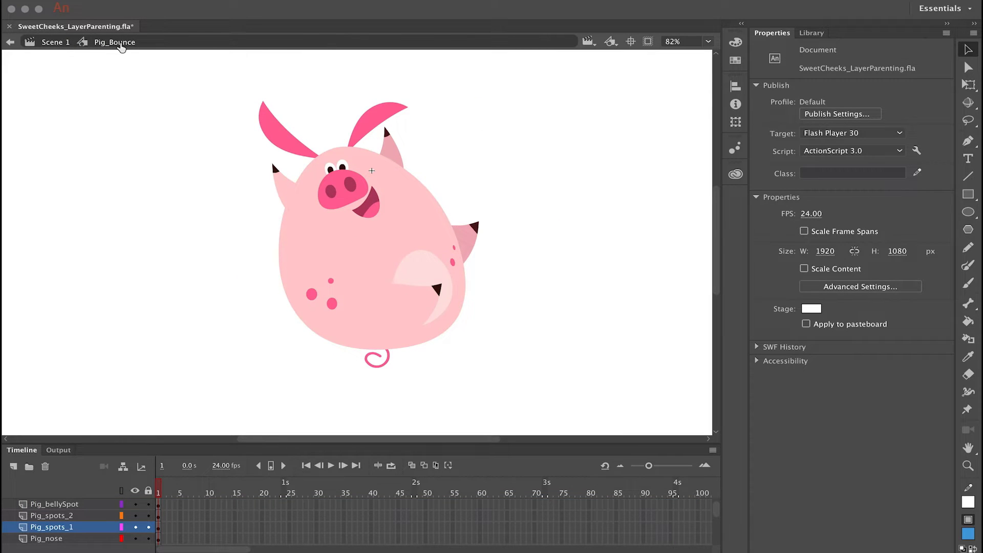
drag(305, 445, 305, 279)
Go through the pig's layers one by one to examine which body part each layer holds.
click(93, 352)
click(94, 363)
click(94, 373)
click(92, 385)
click(90, 396)
click(91, 408)
click(92, 419)
click(92, 431)
click(93, 442)
click(93, 453)
click(94, 464)
click(93, 476)
click(92, 488)
click(93, 499)
click(91, 510)
click(90, 522)
click(100, 339)
Select the front leg with the Free Transform tool and try rotating it about its default centre point.
key(super+equal)
key(super+equal)
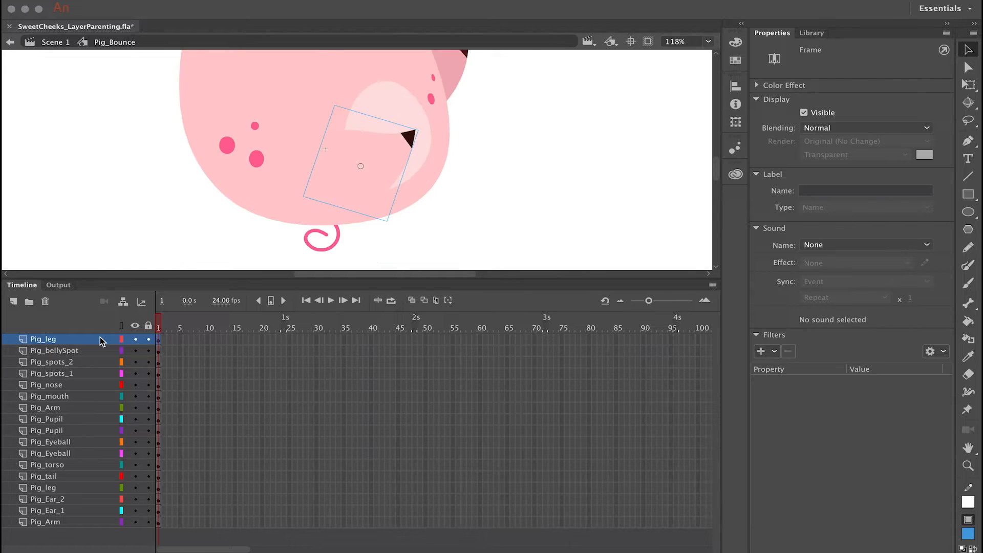
drag(242, 279, 241, 433)
key(space)
drag(334, 237, 381, 298)
click(968, 86)
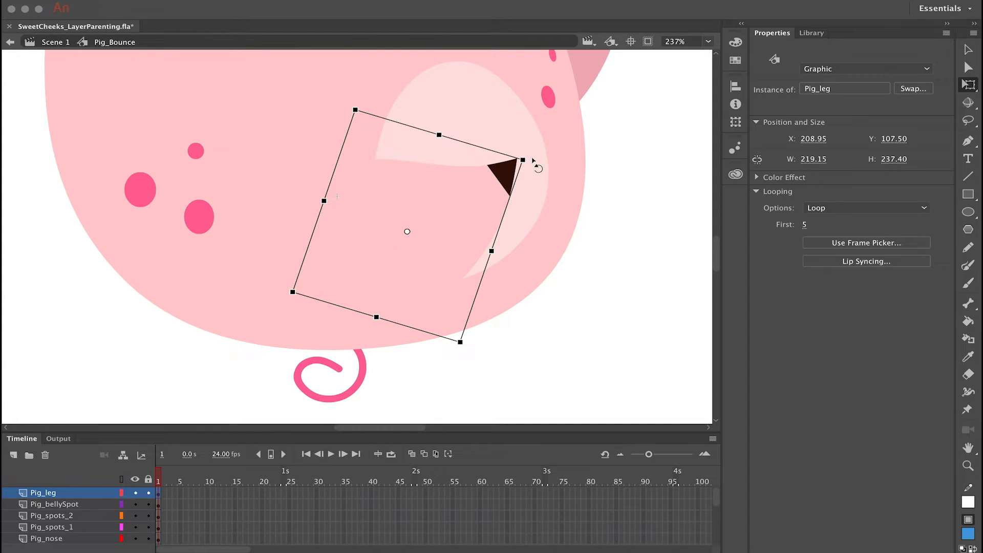
drag(538, 167, 544, 206)
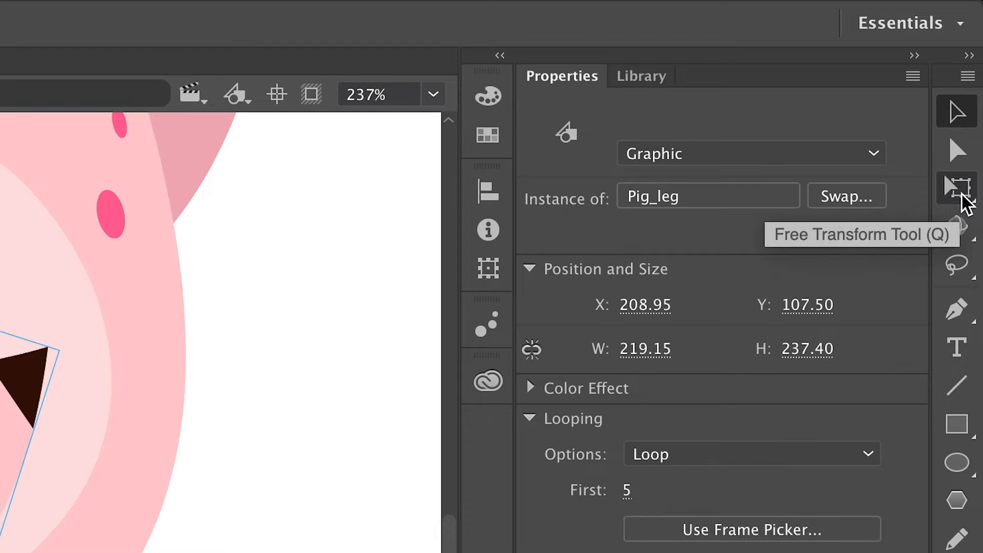
click(965, 200)
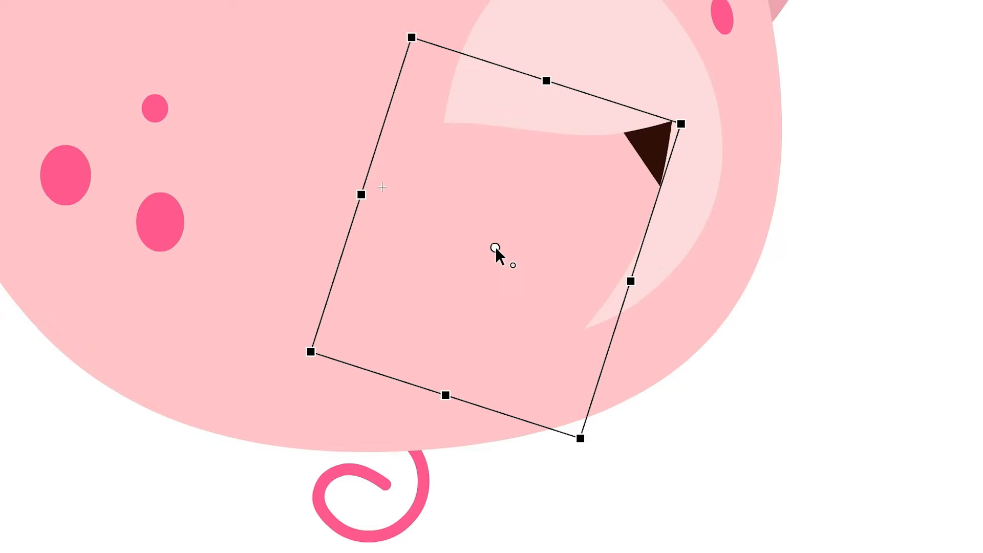
drag(698, 123, 681, 204)
Move the front leg's transformation point to the base of the leg and test the rotation around it.
drag(500, 248, 428, 279)
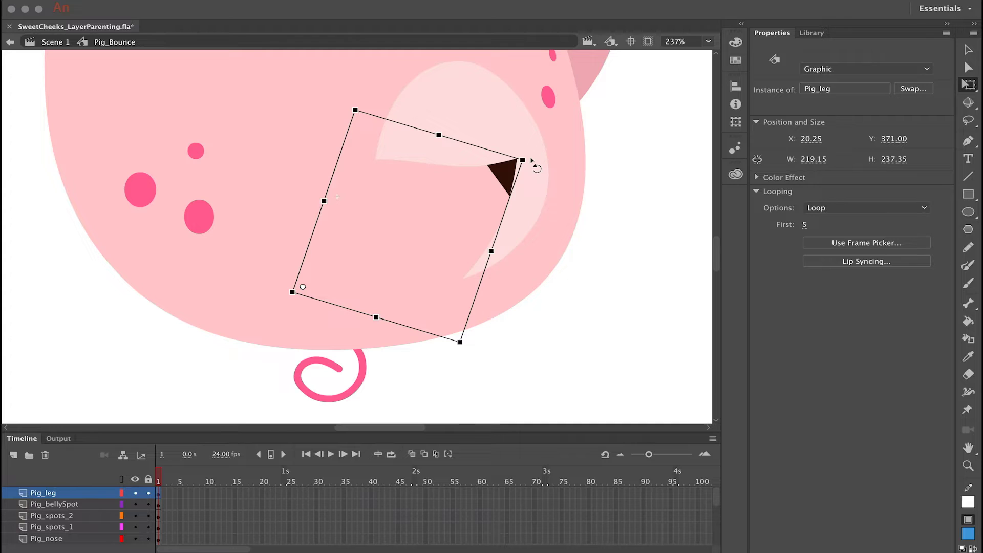
drag(532, 163, 544, 197)
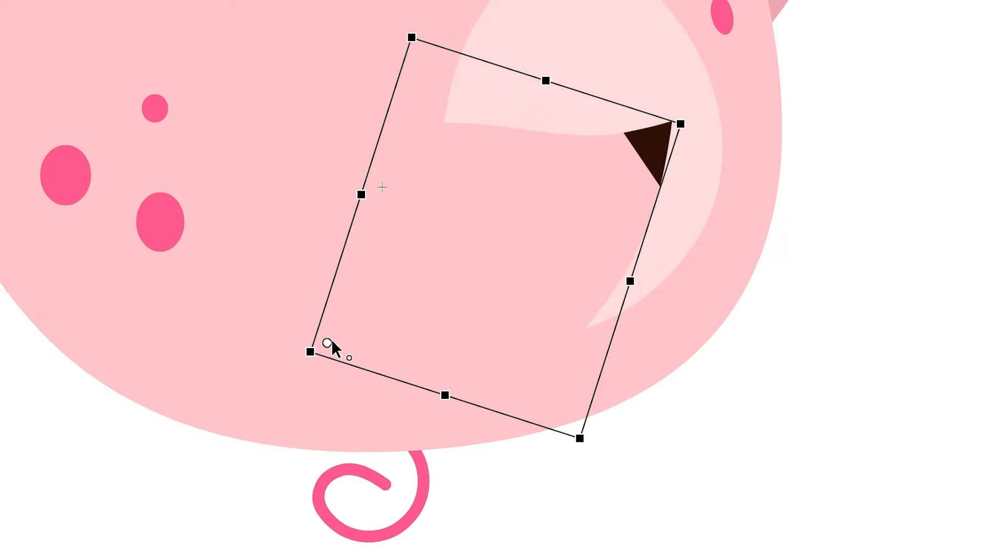
drag(686, 153, 584, 15)
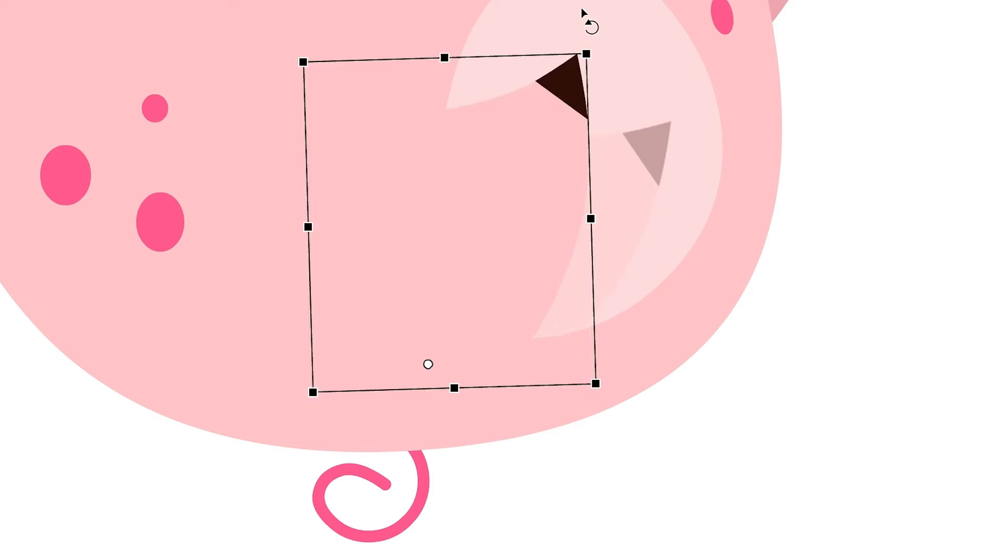
Move the back leg's transformation point to the base of the leg, inside the torso.
scroll(525, 173, up, 5)
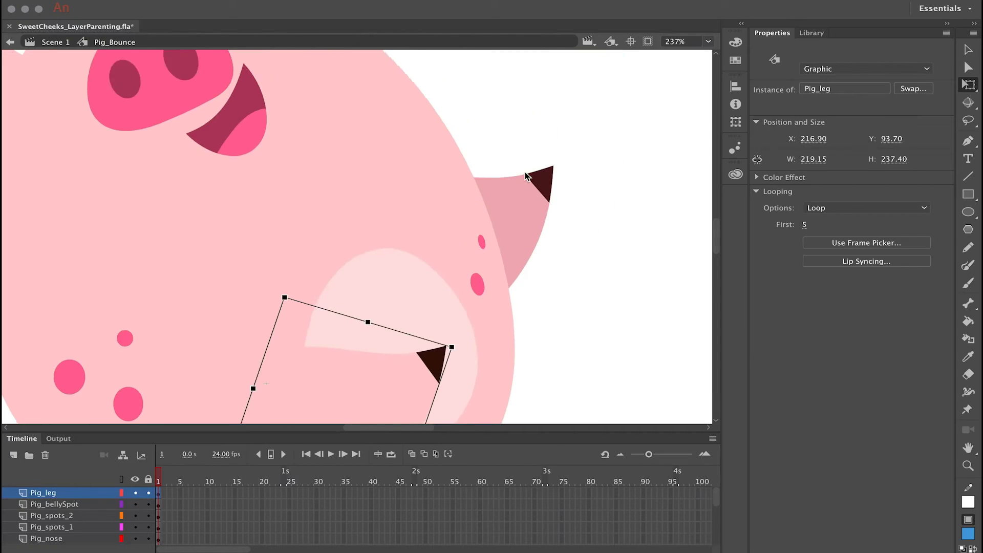
scroll(525, 173, down, 3)
click(524, 172)
drag(455, 164, 432, 210)
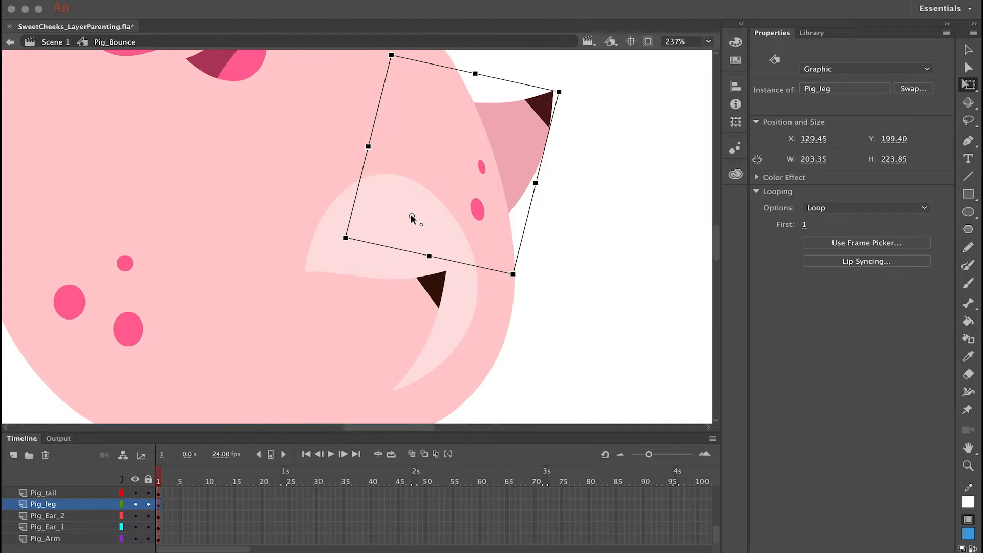
drag(313, 269, 408, 83)
Move the tail's transformation point up to where the tail joins the body.
click(361, 300)
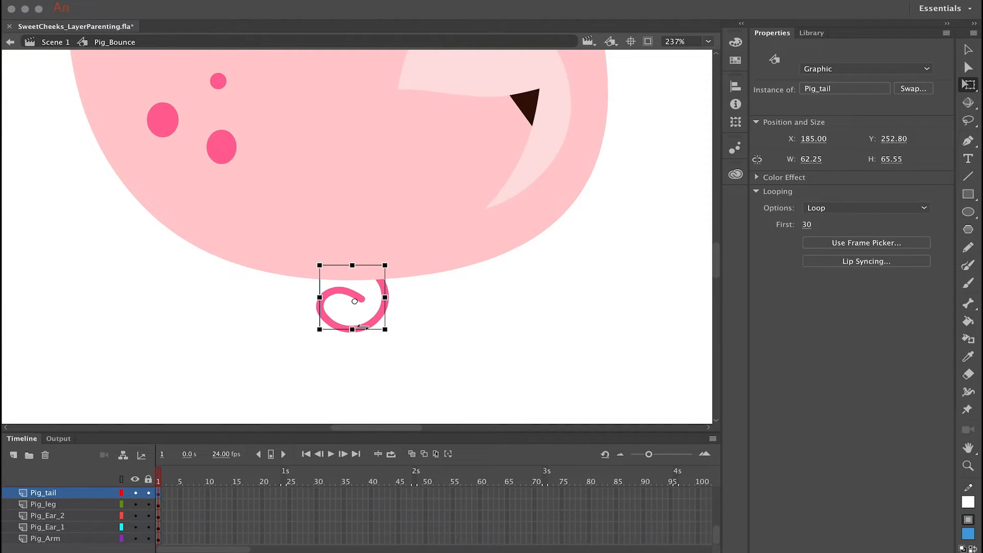
drag(352, 297, 357, 257)
drag(391, 342, 404, 371)
Move the back arm's transformation point to the arm's base, test its rotation, and undo the test rotation.
scroll(404, 371, up, 10)
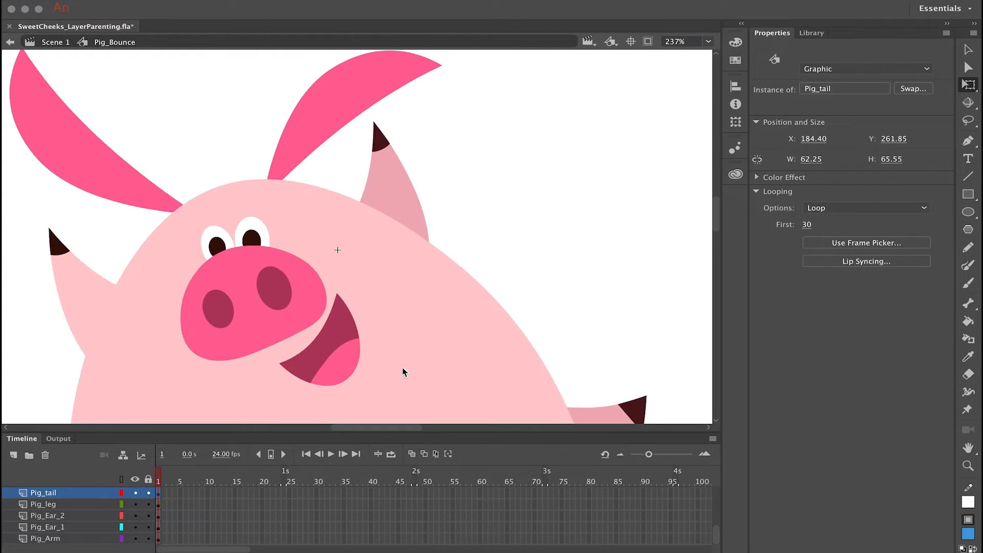
click(501, 235)
drag(492, 231, 495, 295)
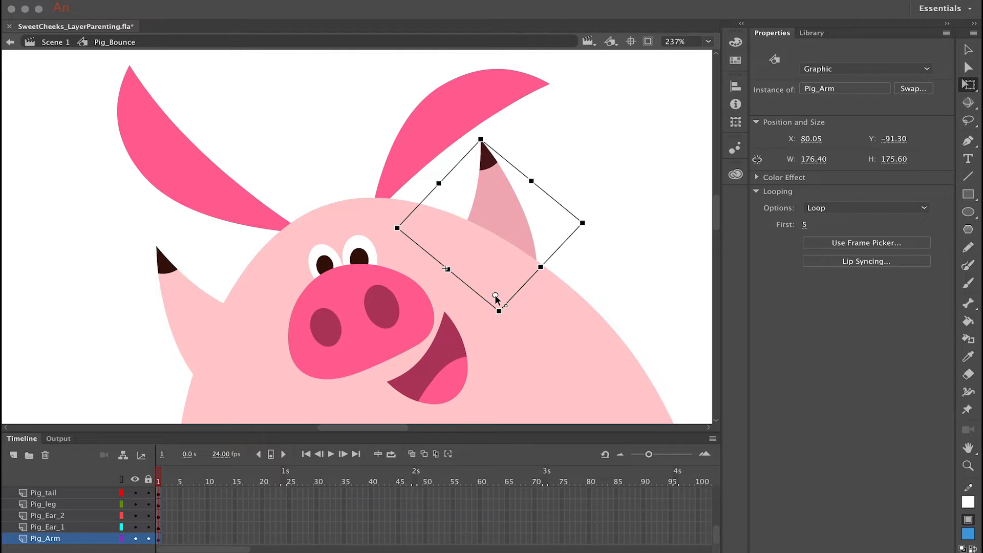
drag(544, 137, 428, 124)
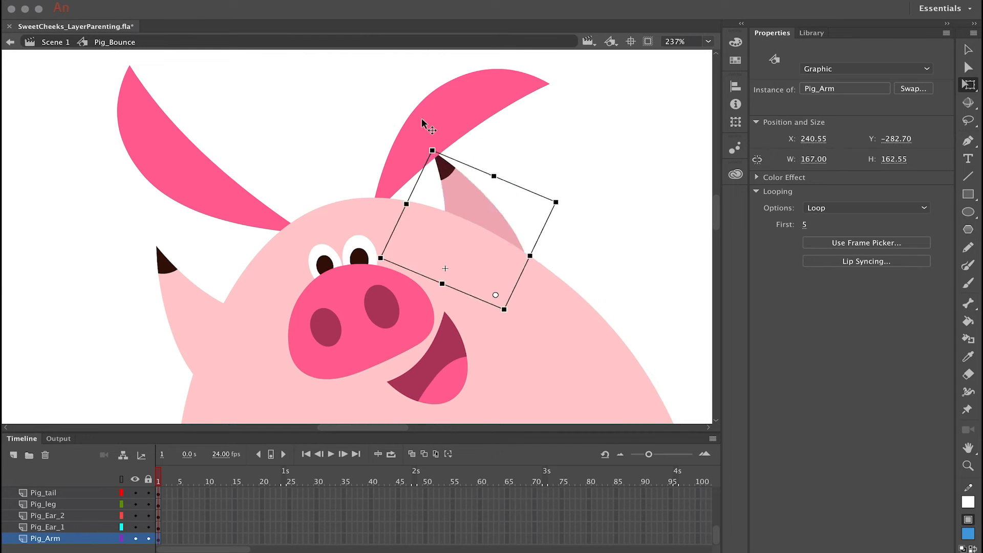
key(ctrl+z)
Move the front arm's transformation point to where the arm meets the torso and test its rotation.
click(181, 308)
scroll(205, 302, left, 5)
scroll(205, 302, down, 3)
drag(266, 282, 302, 336)
drag(210, 192, 213, 149)
Move the transformation points of Pig_Ear_1 and Pig_Ear_2 to the ears' bases, undoing a test rotation of Pig_Ear_1.
scroll(327, 149, up, 5)
scroll(327, 149, right, 2)
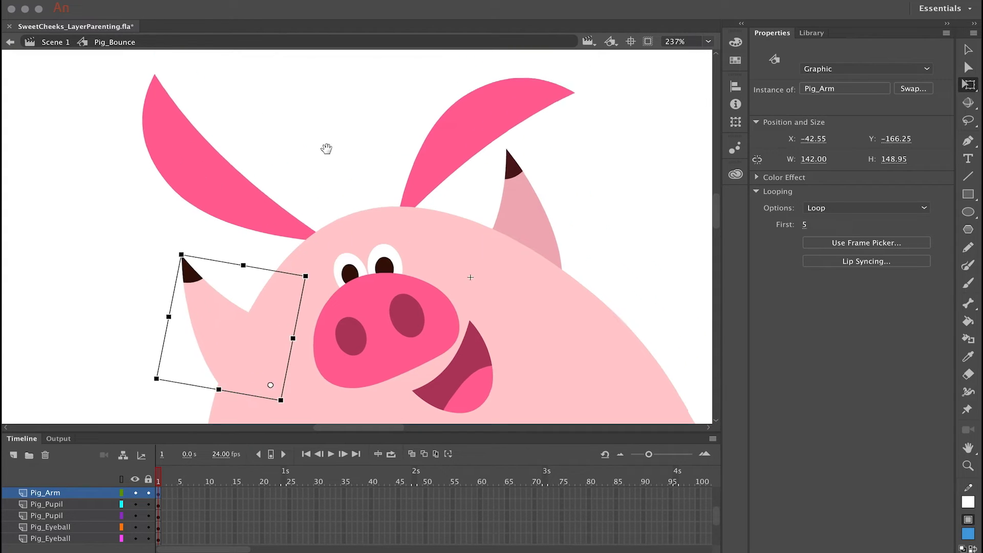
click(230, 202)
drag(240, 207, 333, 264)
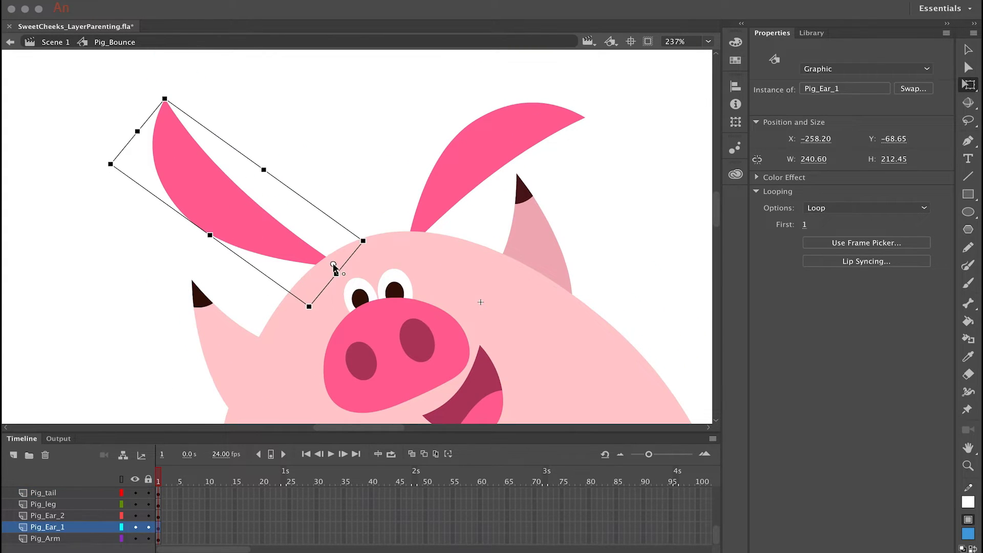
drag(170, 90, 307, 56)
key(super+z)
click(521, 126)
drag(496, 177, 411, 246)
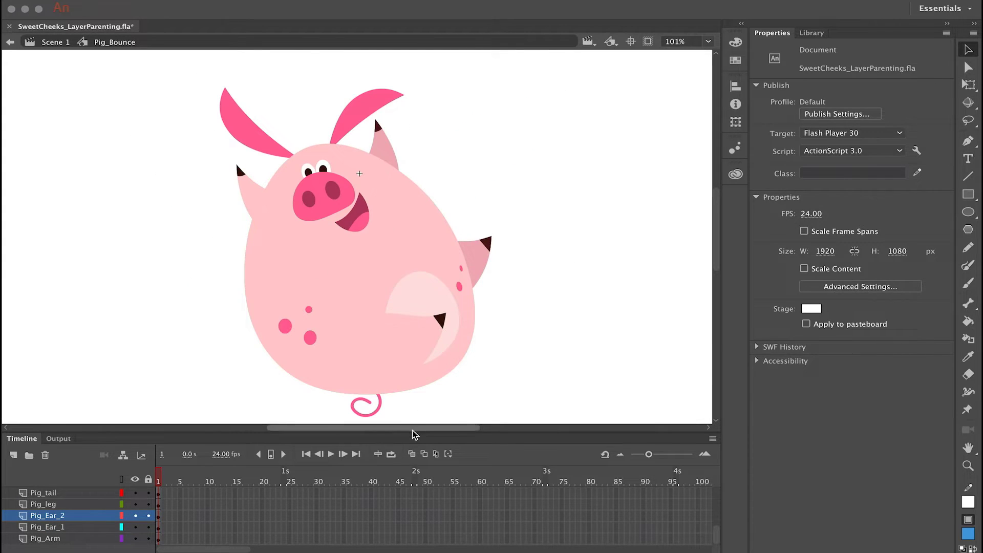
Enlarge the timeline to show all layers, turn on the Parenting view, and select the torso.
drag(415, 434, 396, 260)
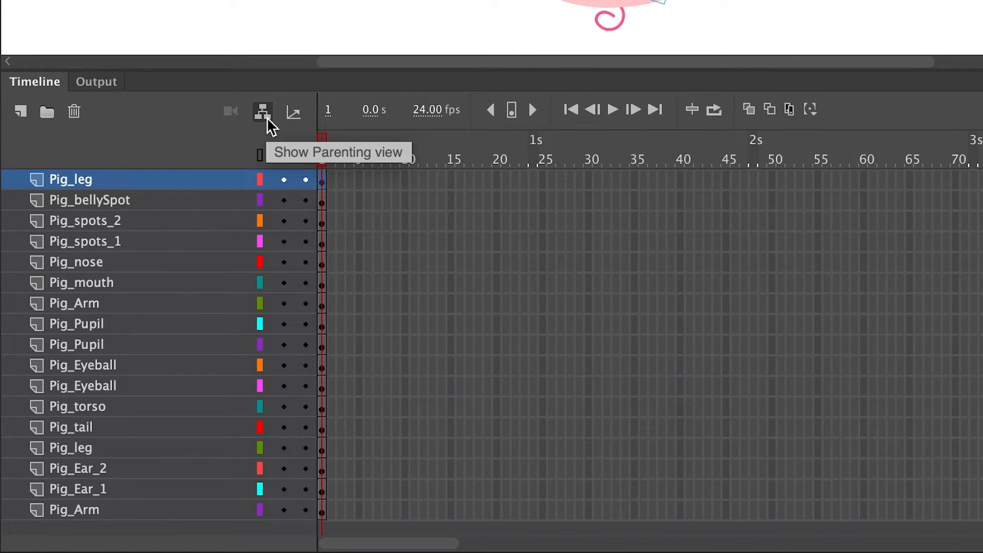
click(263, 111)
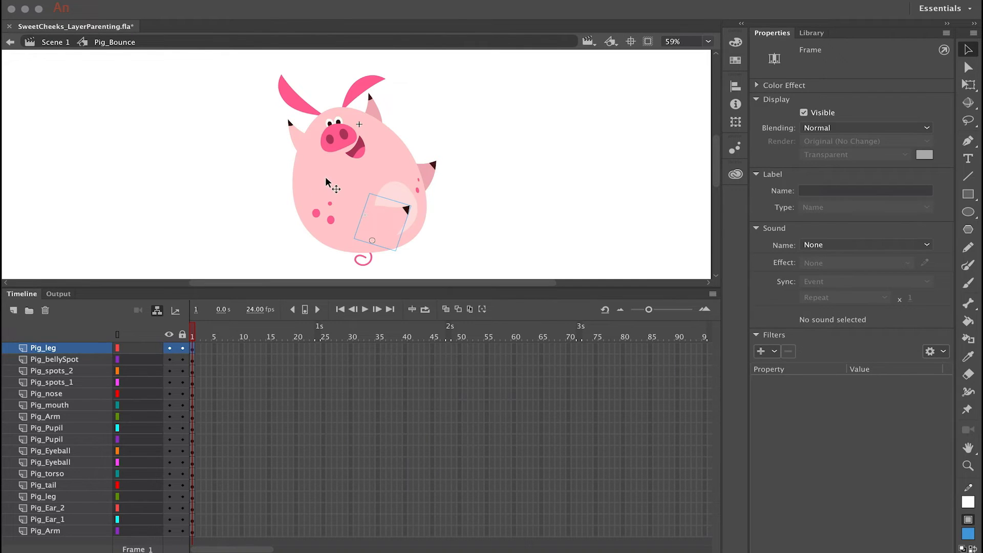
click(325, 179)
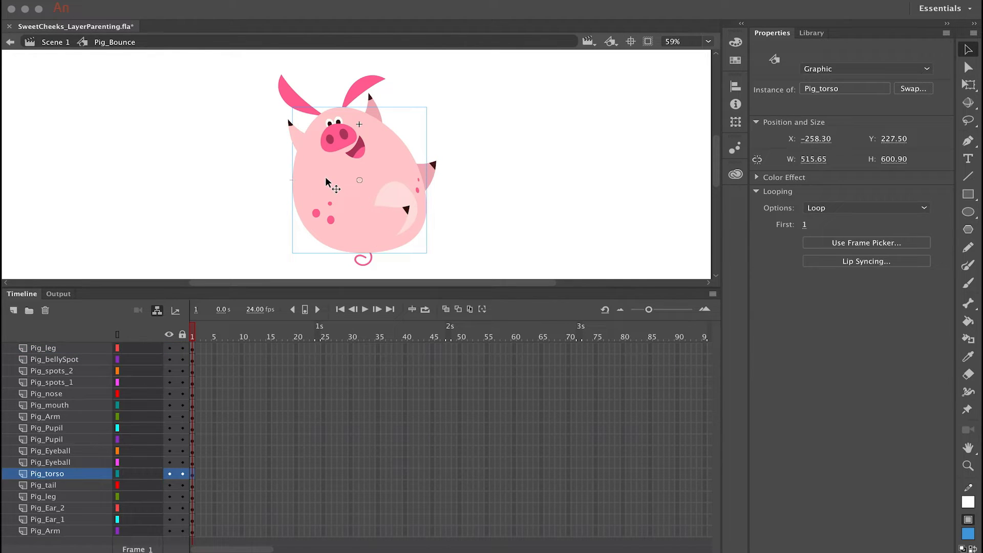
Parent both Pig_leg layers to the Pig_torso layer and widen the layer name column.
click(382, 218)
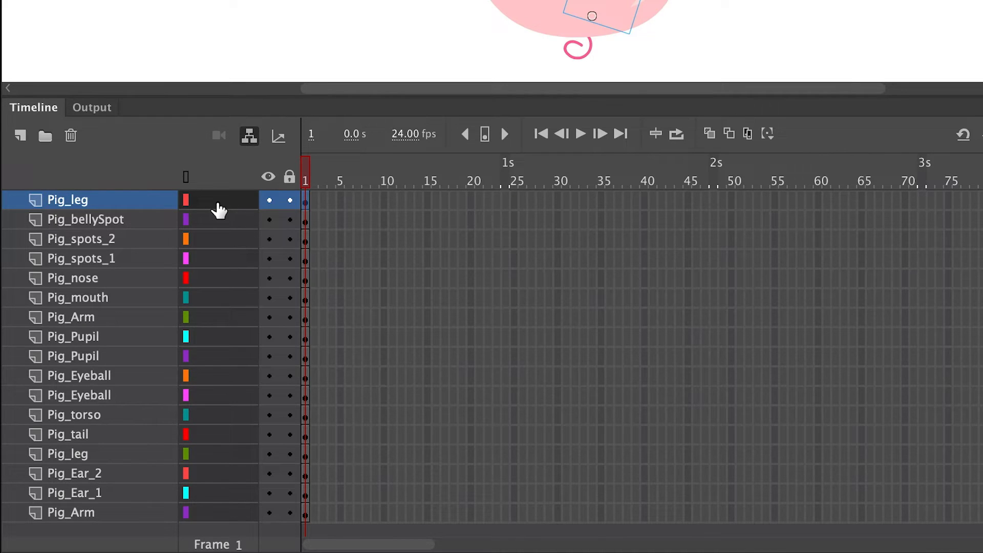
drag(219, 210, 223, 421)
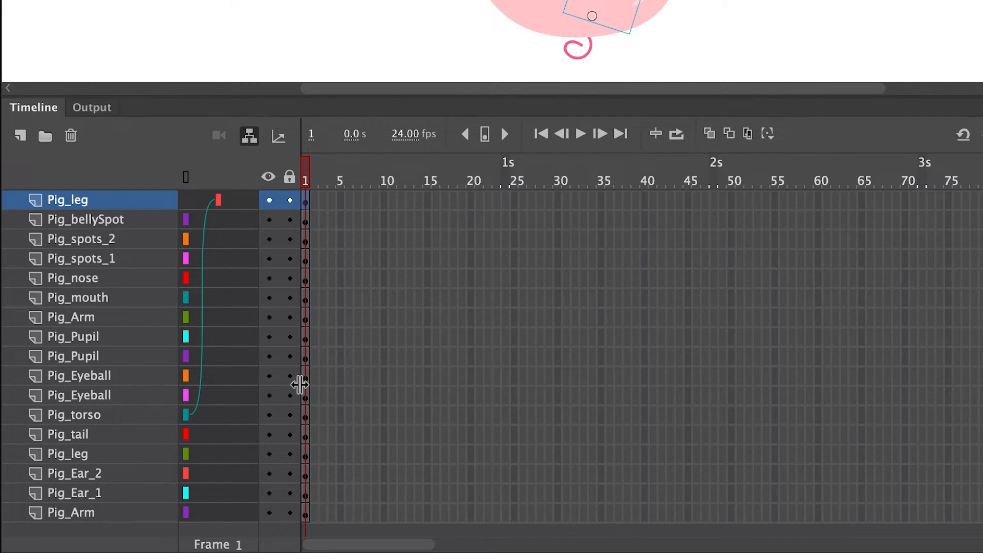
drag(302, 385, 333, 384)
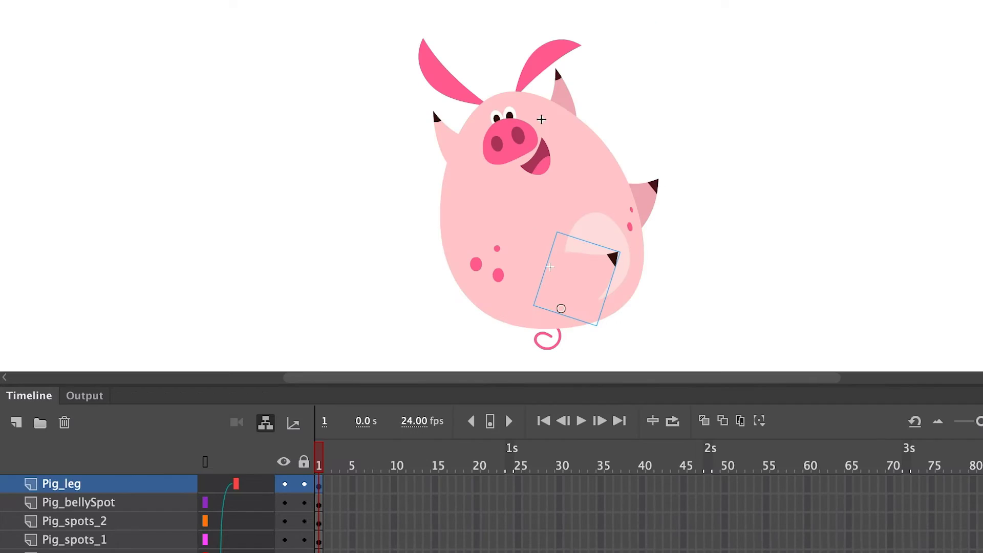
click(644, 202)
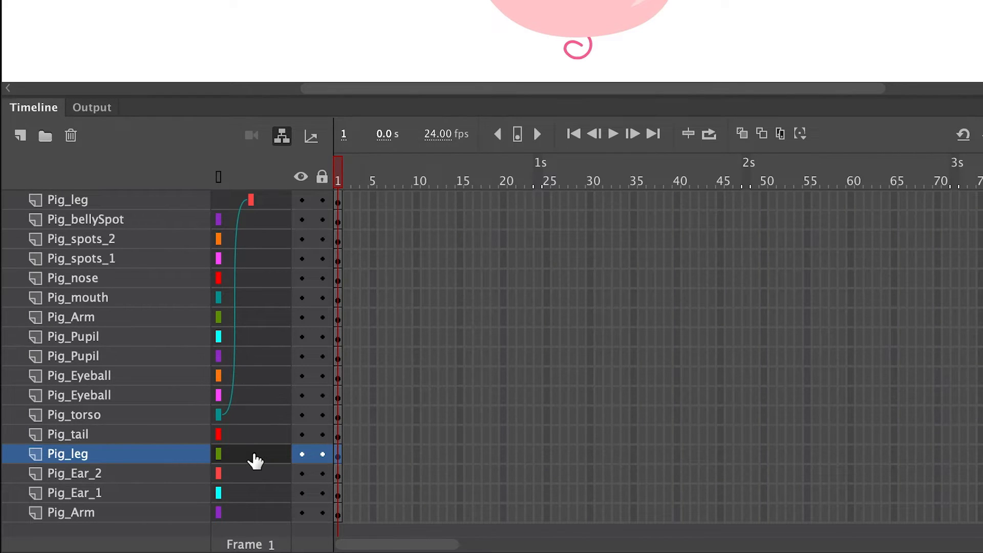
drag(255, 460, 253, 418)
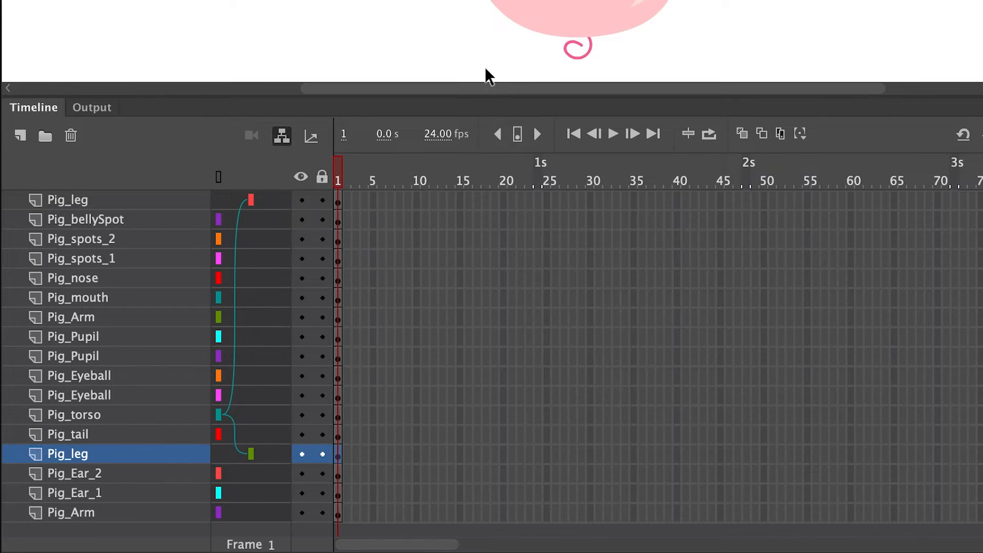
Parent the Pig_bellySpot, Pig_spots_2 and Pig_spots_1 layers to the Pig_torso layer.
drag(256, 220, 258, 416)
drag(256, 239, 258, 417)
drag(218, 258, 261, 416)
Parent the Pig_tail, Pig_mouth, Pig_nose and both Pig_Eyeball layers to the Pig_torso layer.
scroll(491, 41, down, 5)
click(516, 2)
drag(218, 297, 261, 415)
drag(218, 278, 261, 416)
drag(218, 375, 261, 416)
click(511, 2)
Parent the upper Pig_Pupil layer to the upper Pig_Eyeball and the lower Pig_Pupil to the lower Pig_Eyeball.
click(512, 3)
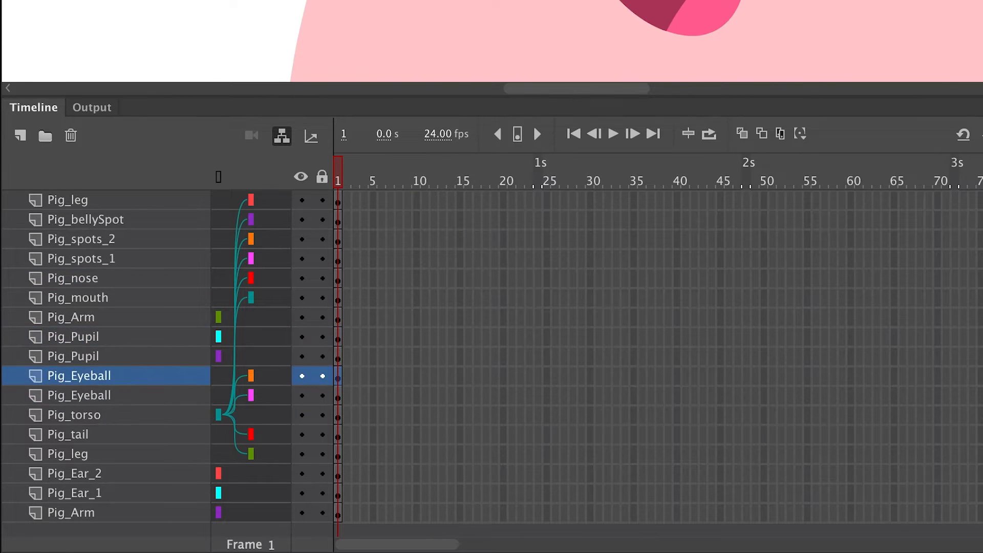
click(511, 3)
drag(218, 337, 275, 378)
drag(218, 356, 281, 400)
Parent both Pig_Arm layers, Pig_Ear_1 and Pig_Ear_2 to the Pig_torso layer.
drag(218, 317, 262, 413)
scroll(576, 19, up, 5)
click(576, 19)
drag(218, 512, 269, 419)
scroll(576, 41, up, 5)
drag(218, 493, 266, 416)
drag(218, 473, 268, 413)
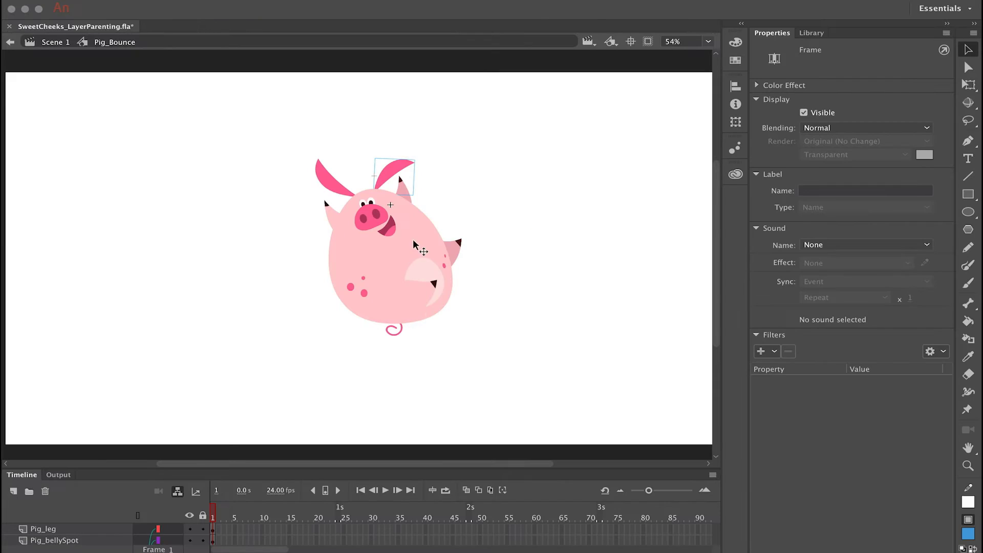
Move the torso slightly and rotate it a little counterclockwise to test the parented body parts.
key(z)
drag(284, 133, 507, 362)
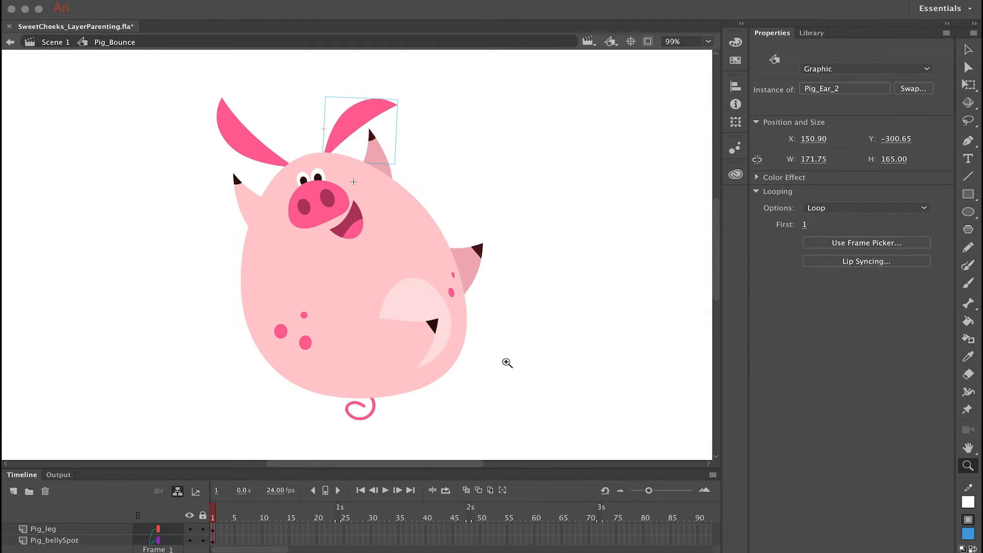
key(v)
click(507, 362)
click(409, 264)
drag(409, 264, 428, 275)
key(q)
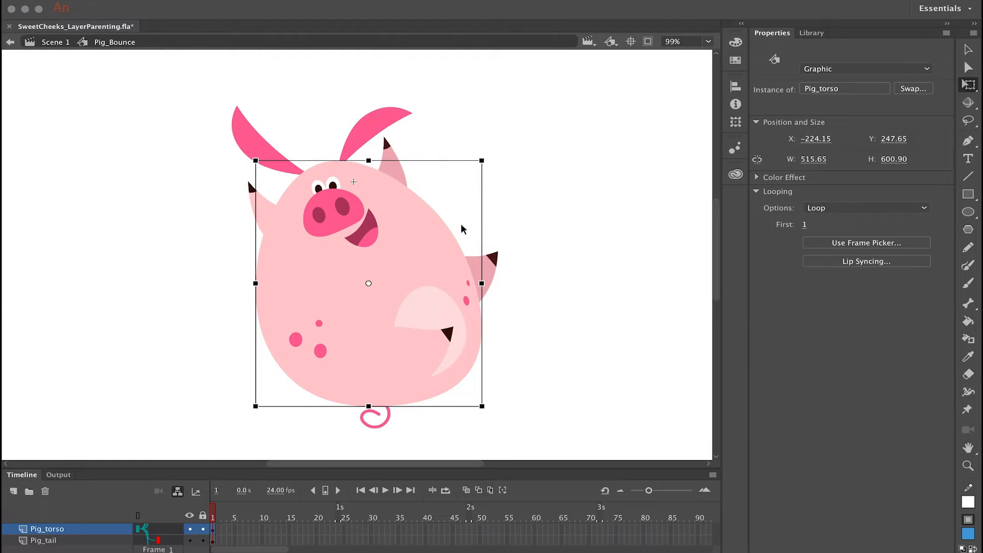
mouse_move(493, 162)
mouse_down()
mouse_move(520, 212)
mouse_move(487, 154)
mouse_up()
Test rotating Pig_Ear_2 and the front leg independently of the torso.
click(374, 134)
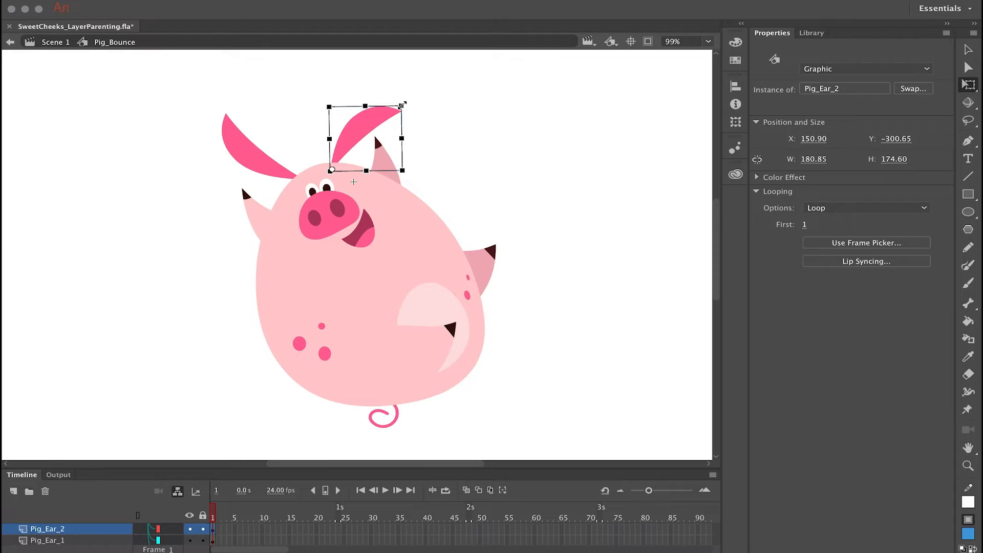
mouse_move(410, 109)
mouse_down()
mouse_move(412, 121)
mouse_move(409, 109)
mouse_up()
click(460, 330)
mouse_move(460, 329)
mouse_down()
mouse_move(451, 313)
mouse_move(467, 319)
mouse_up()
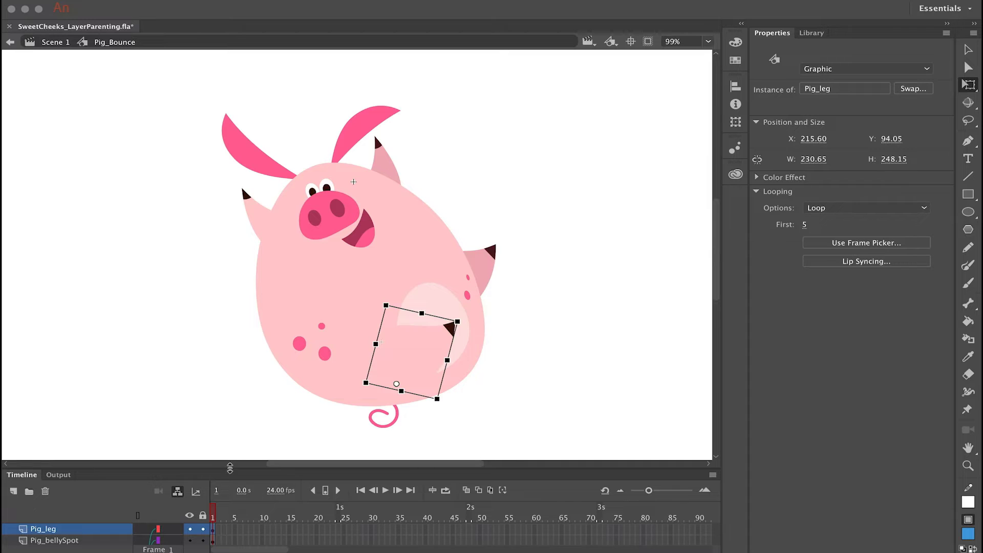
Enlarge the timeline to show all pig layers and insert keyframes at frame 48 on every layer.
drag(230, 470, 244, 280)
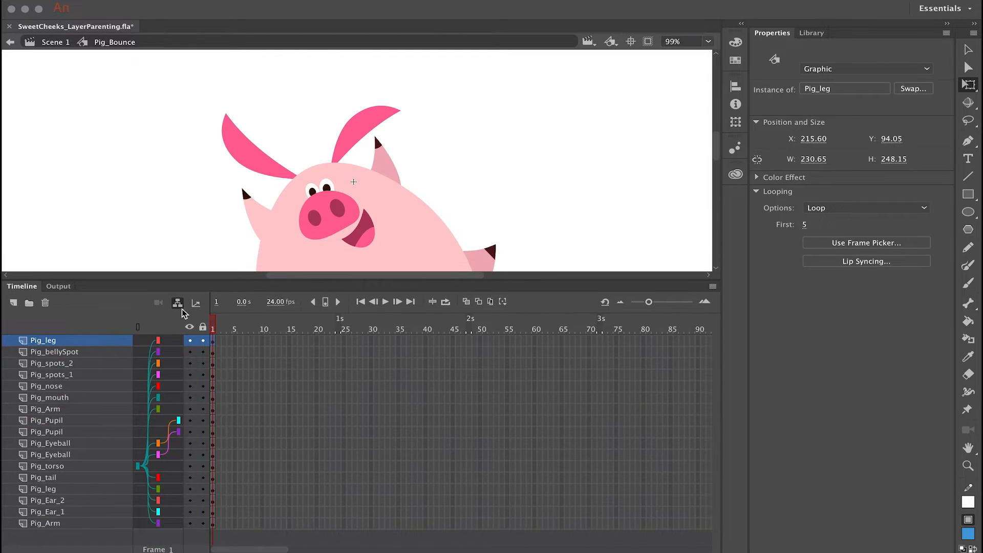
click(469, 340)
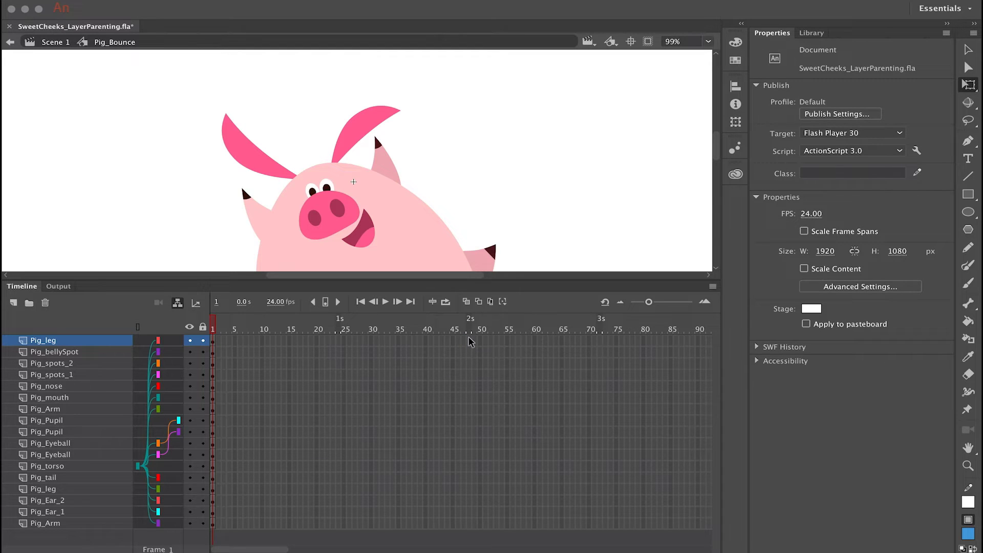
drag(469, 340, 469, 527)
key(F6)
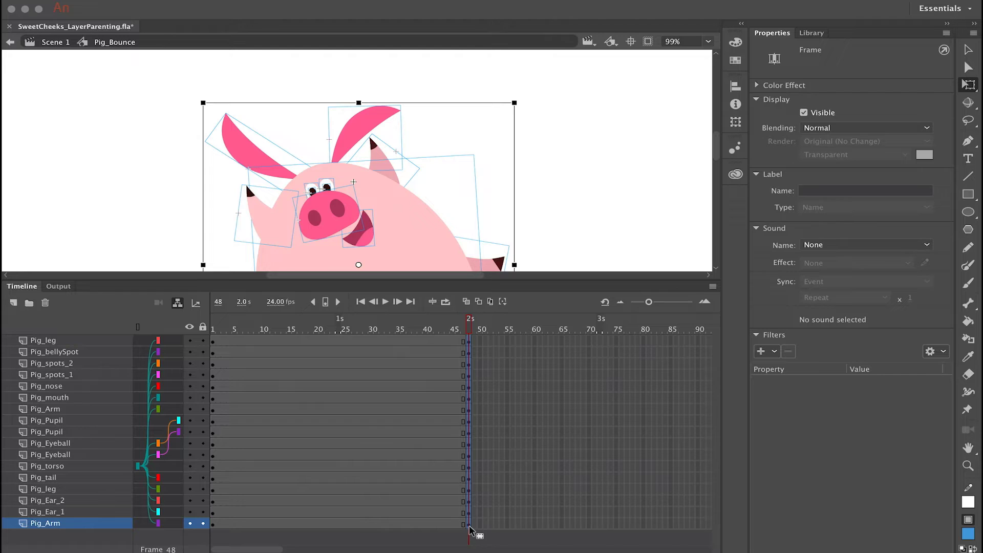
Move the pig's torso straight down off the stage at frame 48, to about Y 1743.
key(super+minus)
key(super+minus)
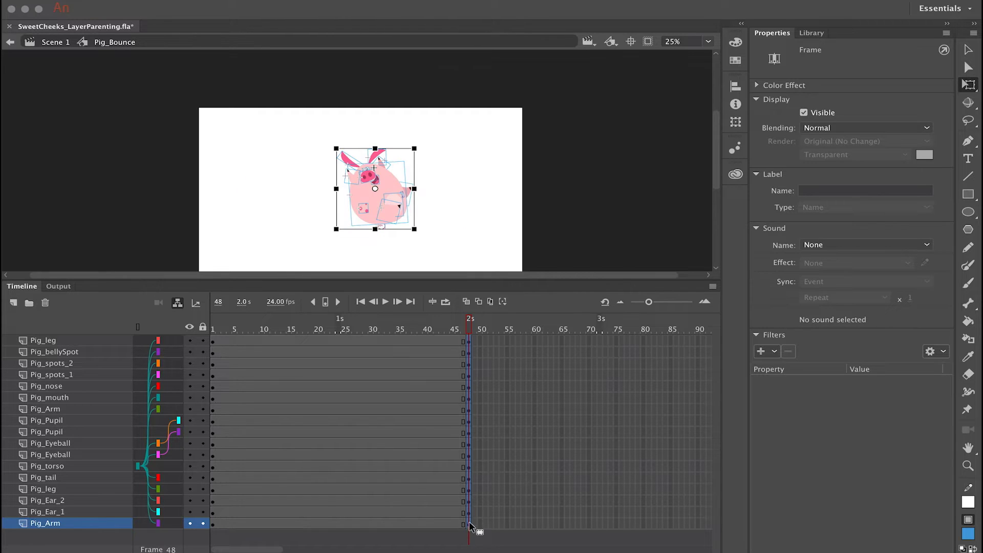
key(space)
drag(460, 225, 450, 128)
key(v)
key(space)
click(450, 128)
click(373, 111)
drag(373, 109, 371, 259)
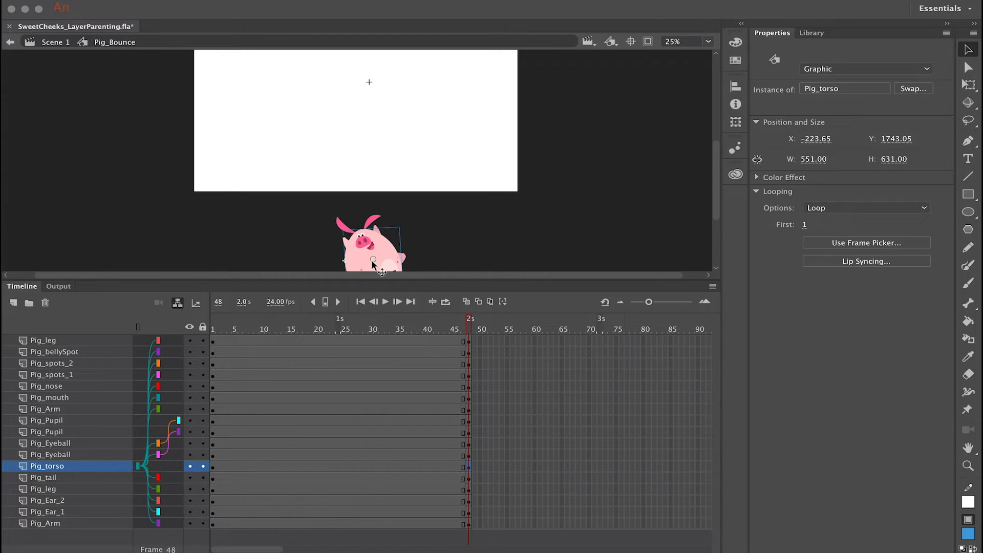
Create classic tweens on all pig layers between frames 1 and 48.
drag(250, 338, 370, 518)
right_click(310, 393)
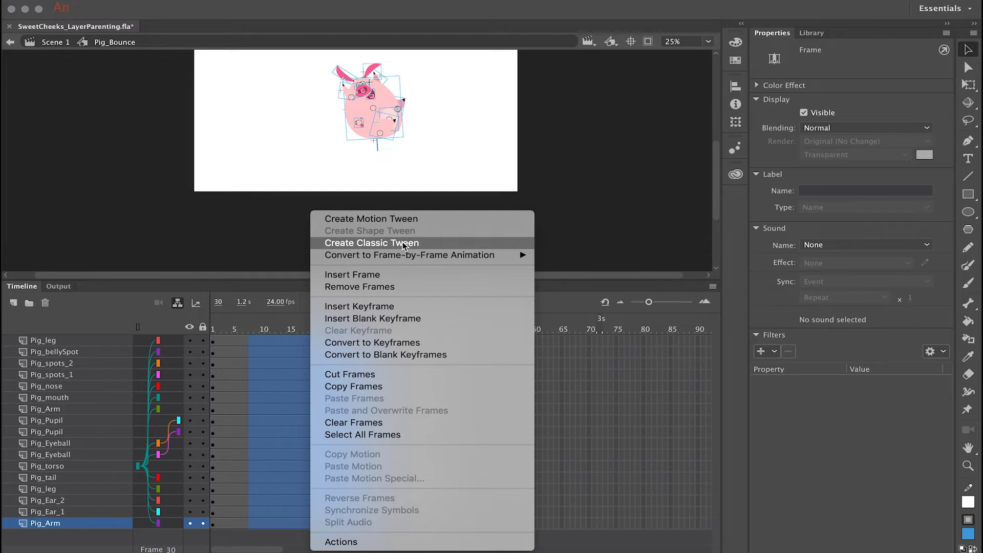
click(431, 243)
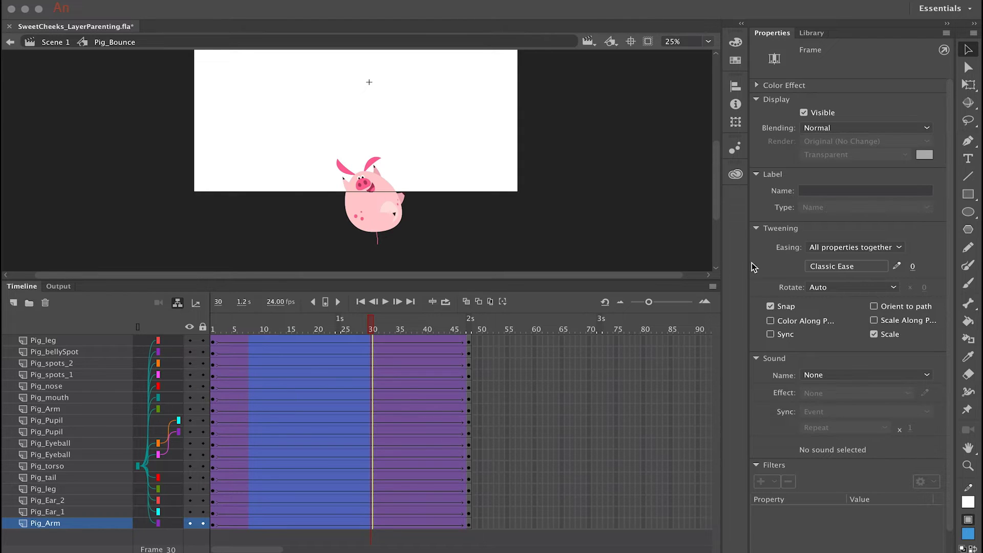
Apply the Cubic Ease In preset to the classic tweens on all pig layers.
click(831, 266)
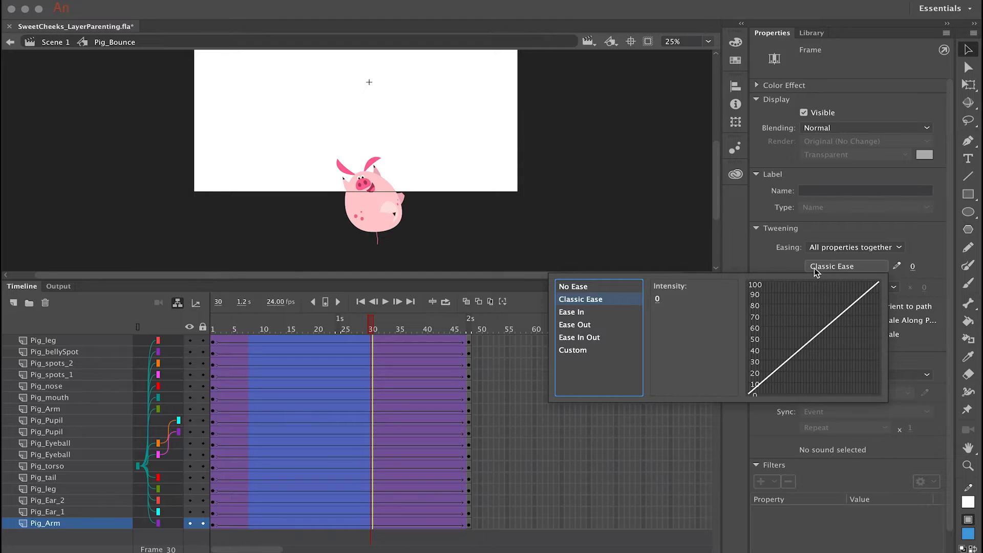
click(595, 315)
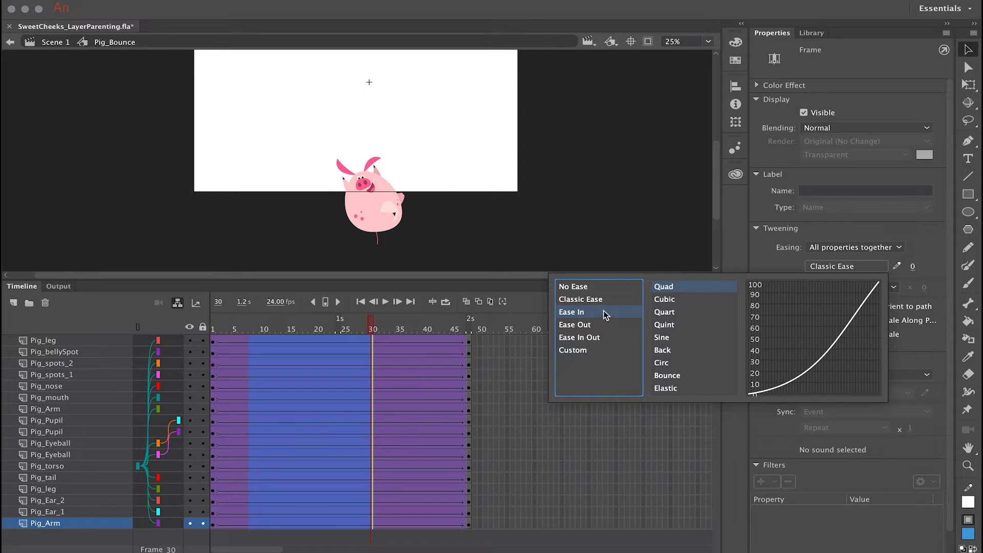
click(681, 301)
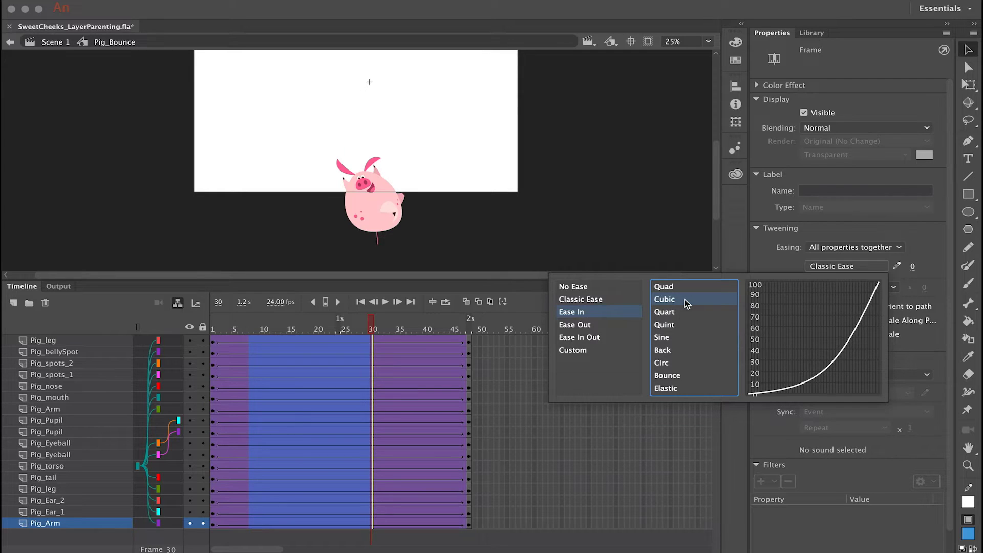
double_click(685, 300)
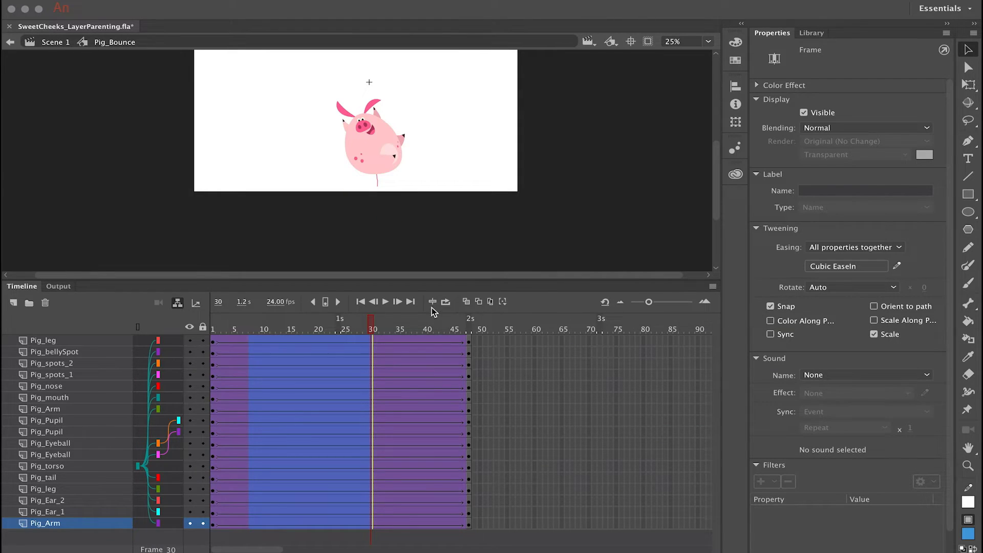
Return the playhead to frame 1 and play the pig's eased drop to check its motion.
click(327, 327)
drag(310, 327, 213, 323)
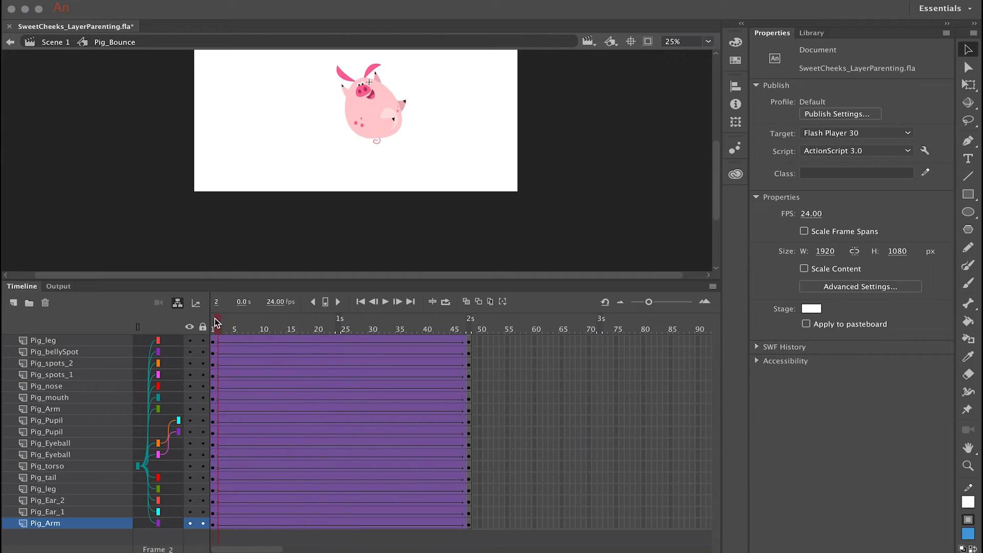
key(Return)
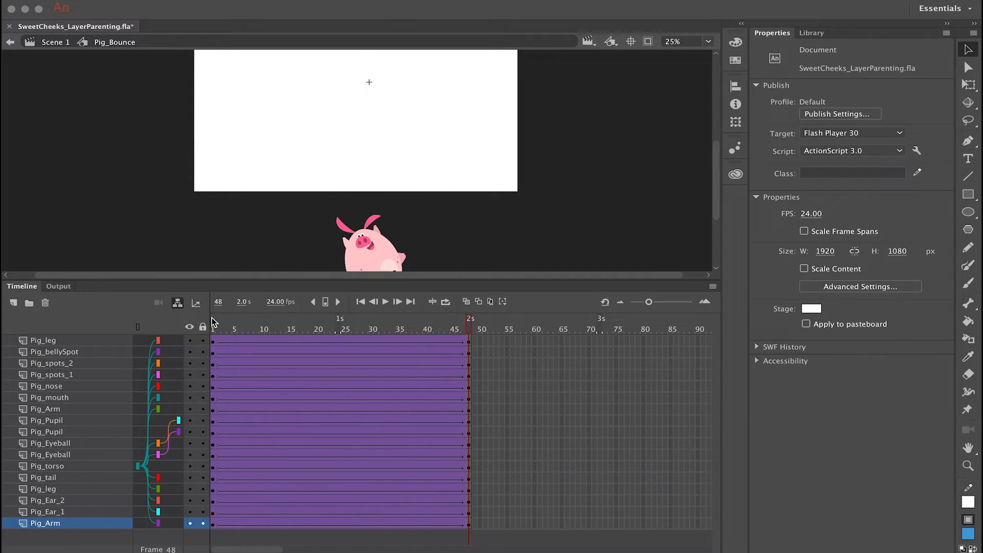
Remove a block of frames from the middle of the tweens on all layers and replay the drop from frame 1.
drag(287, 339, 354, 521)
right_click(330, 438)
click(379, 287)
drag(354, 328, 213, 328)
key(Return)
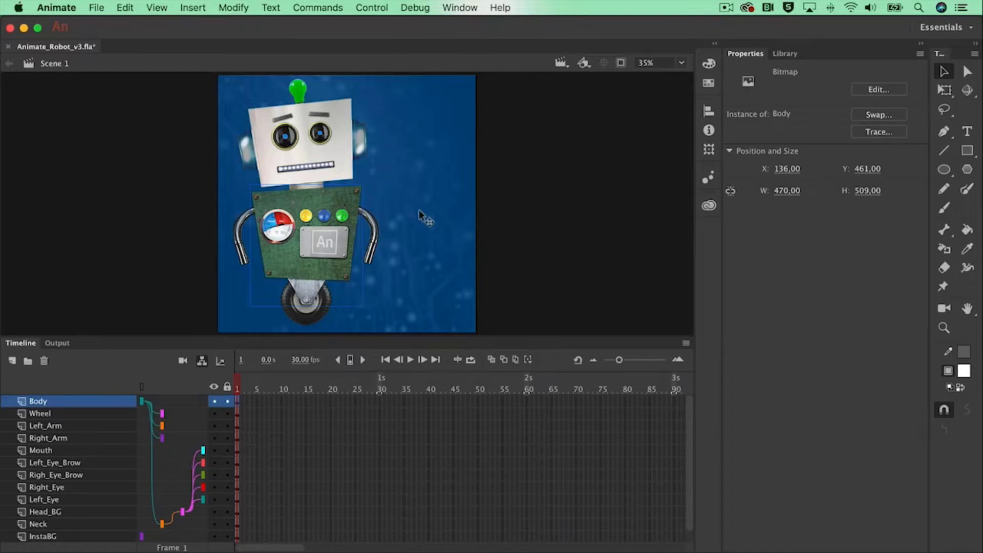
Move the robot's Body off the left side of the stage to X -649 and clip content outside the stage.
drag(333, 277, 145, 270)
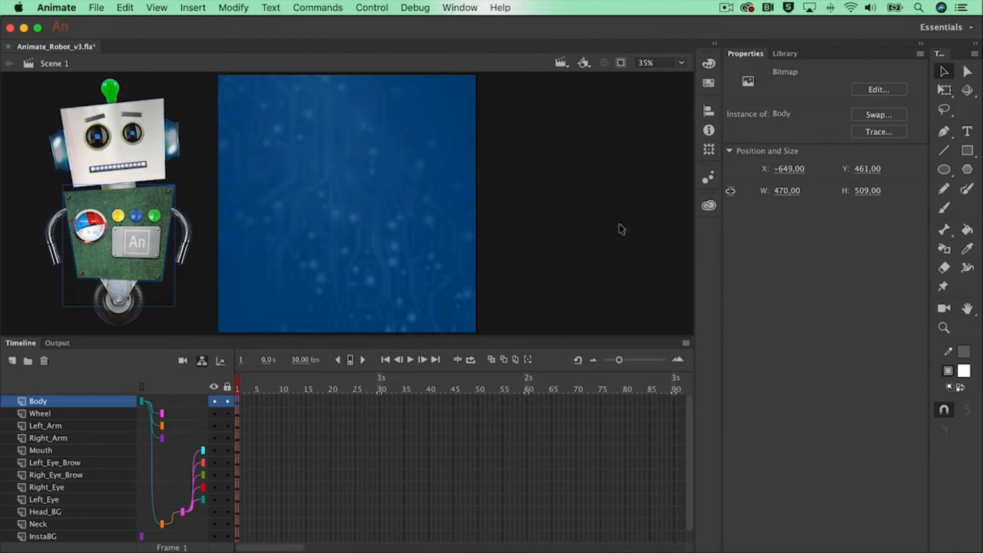
click(621, 63)
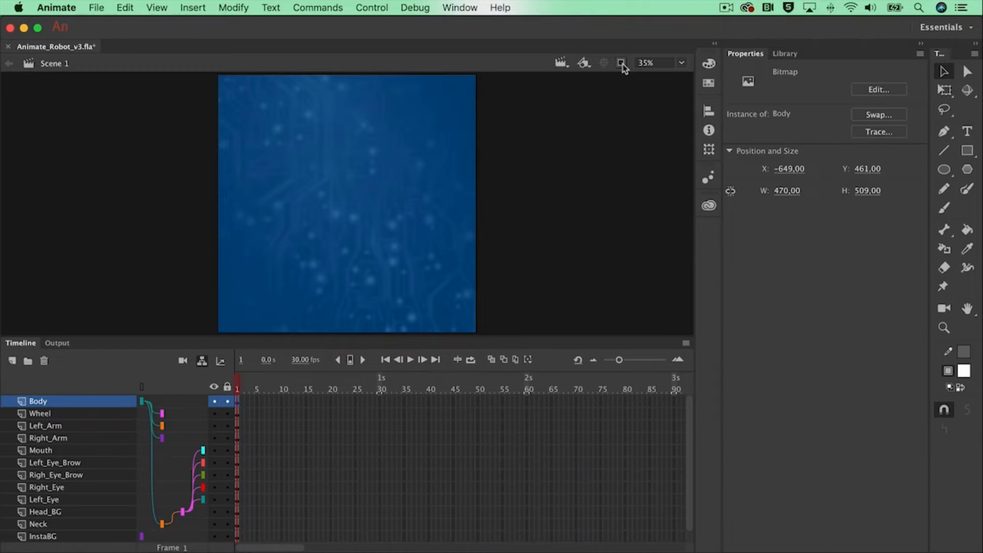
click(622, 63)
click(621, 64)
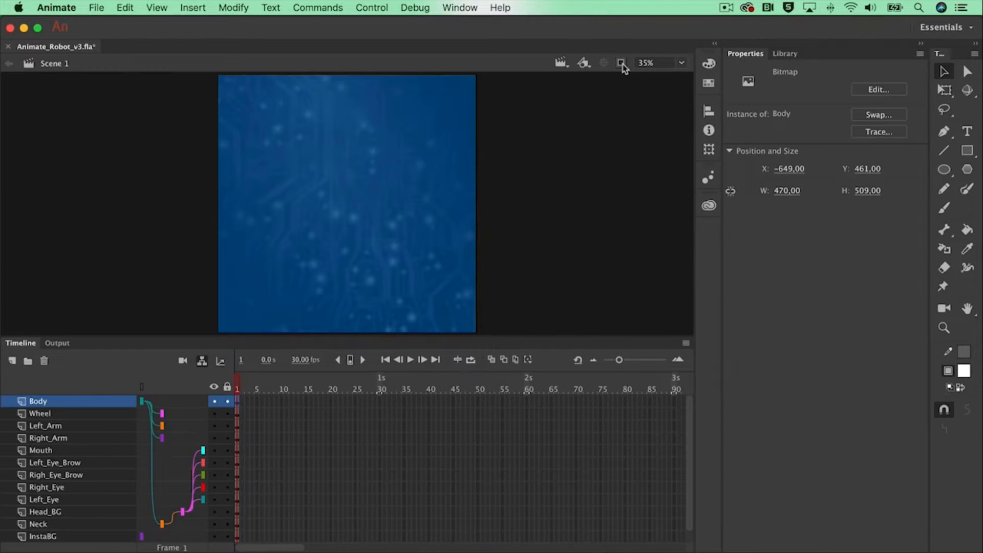